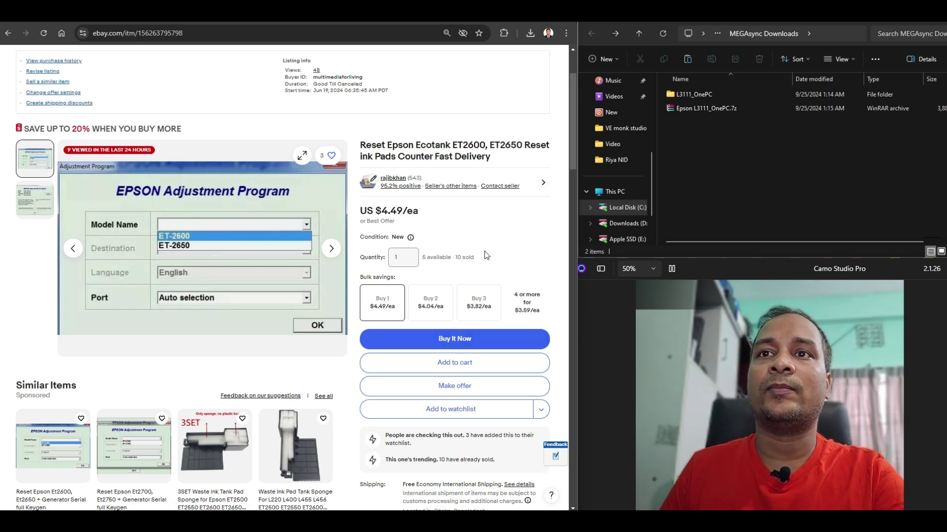
scroll(456, 326, "down", 1)
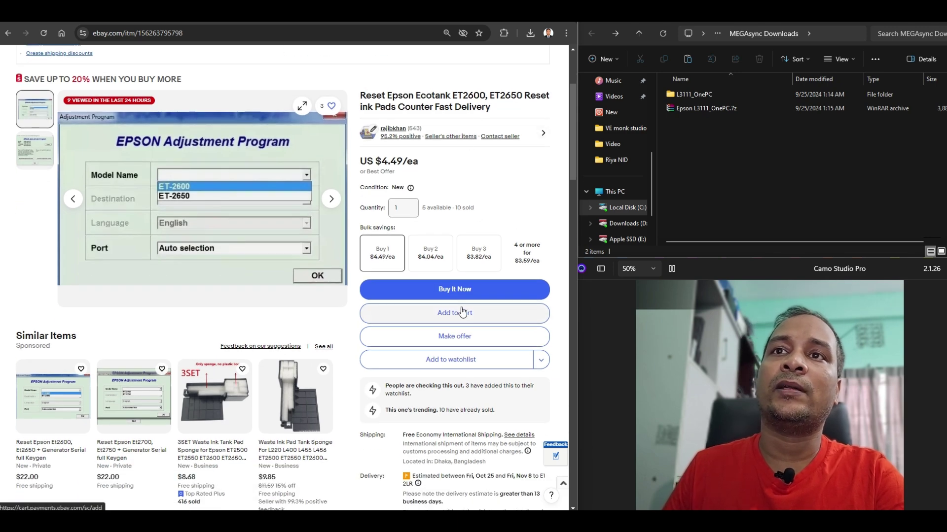
scroll(502, 212, "up", 3)
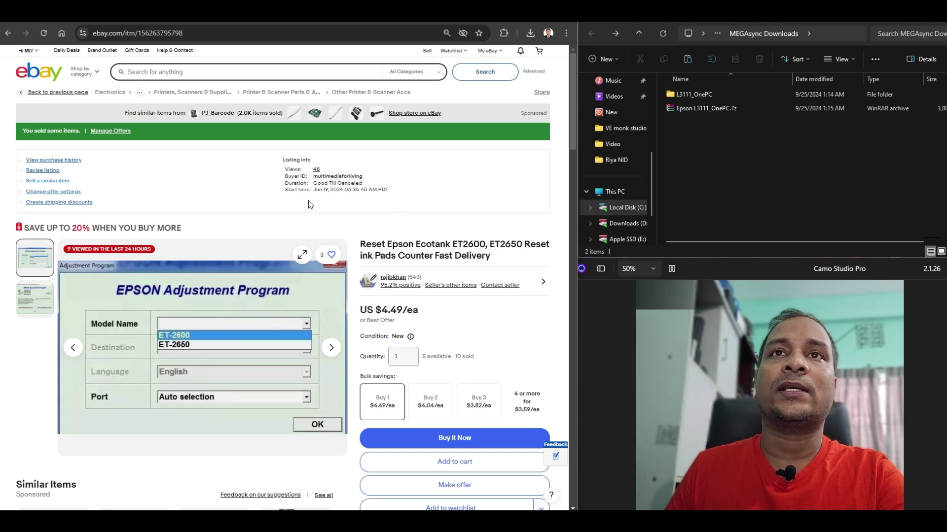
key("alt+Left")
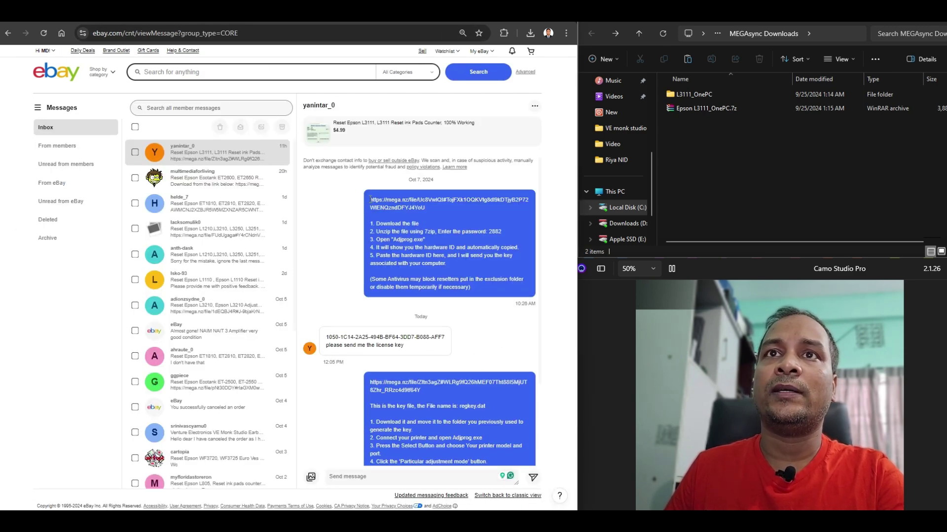
left_click_drag(370, 201, 427, 211)
left_click(452, 219)
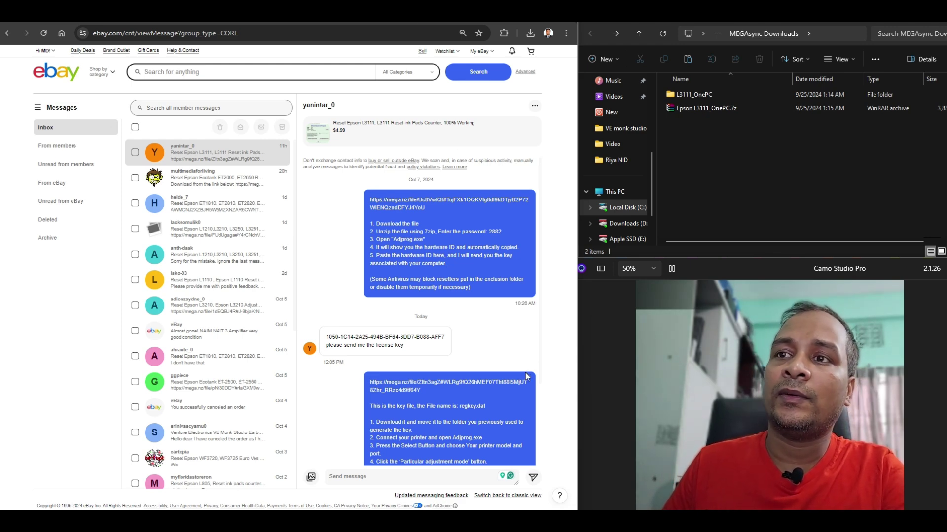
left_click(807, 508)
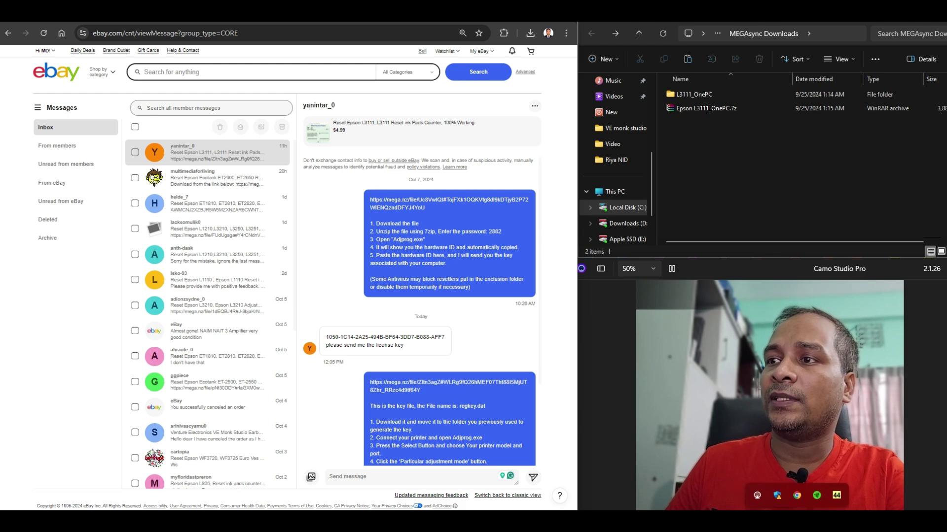
Turn off real-time protection, cloud-delivered protection and automatic sample submission in Windows Security.
left_click(776, 497)
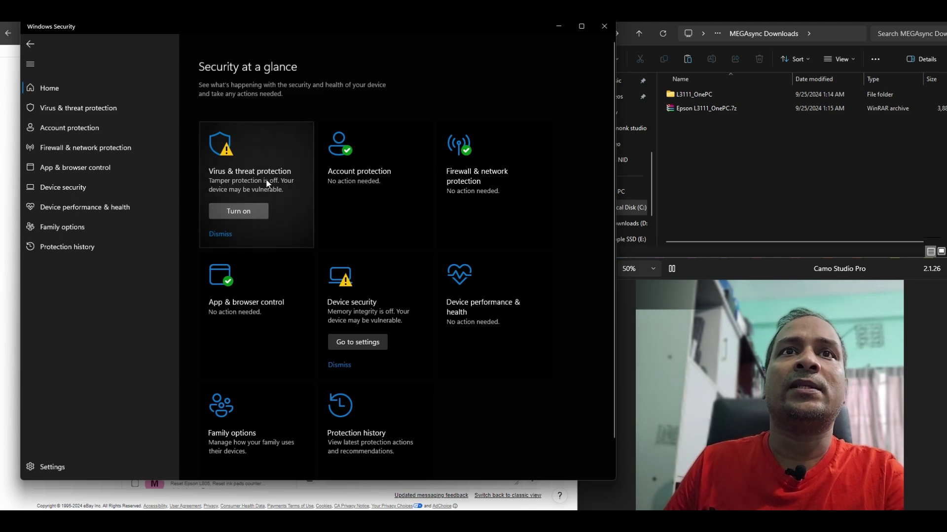
left_click(244, 175)
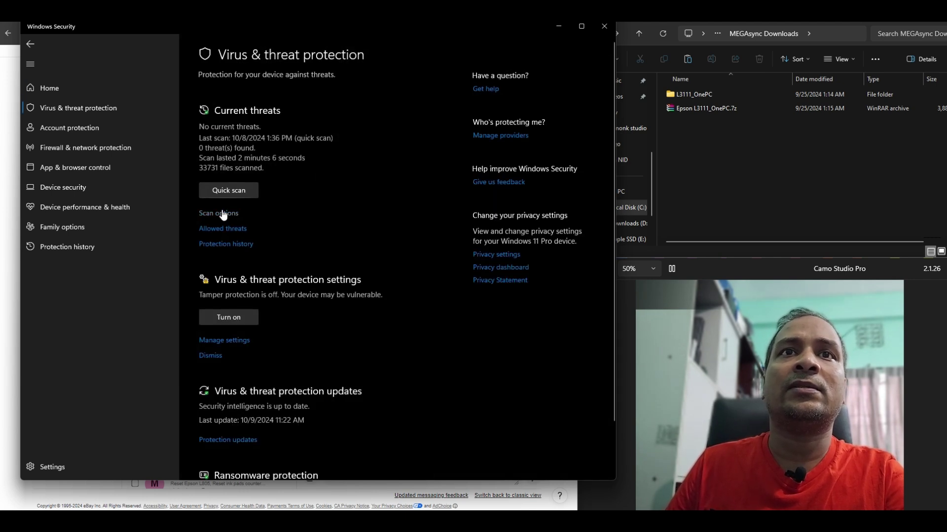
left_click(225, 341)
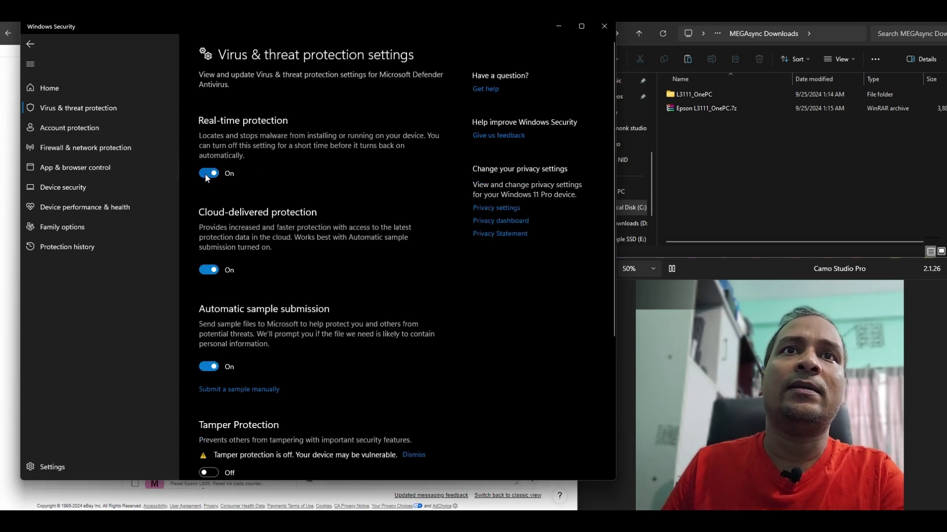
left_click(208, 173)
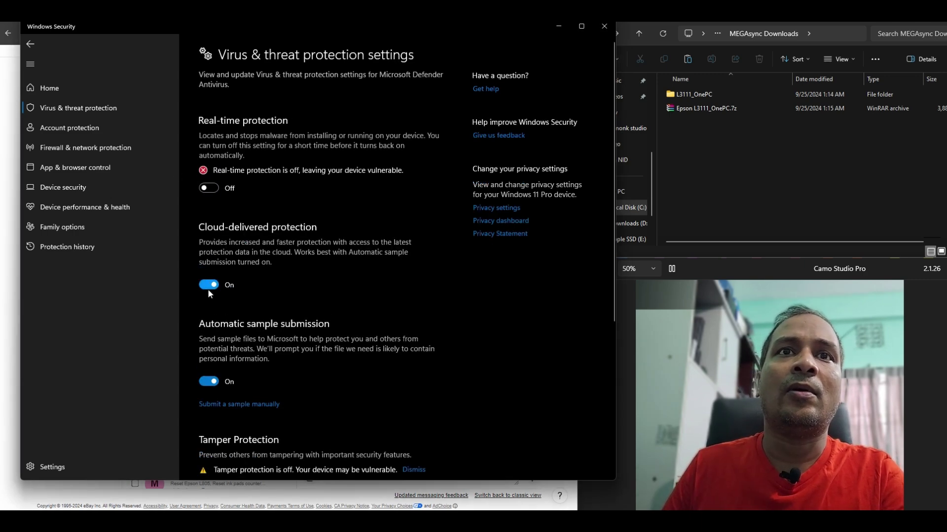
left_click(208, 286)
scroll(340, 266, "down", 3)
left_click(208, 268)
scroll(378, 276, "up", 3)
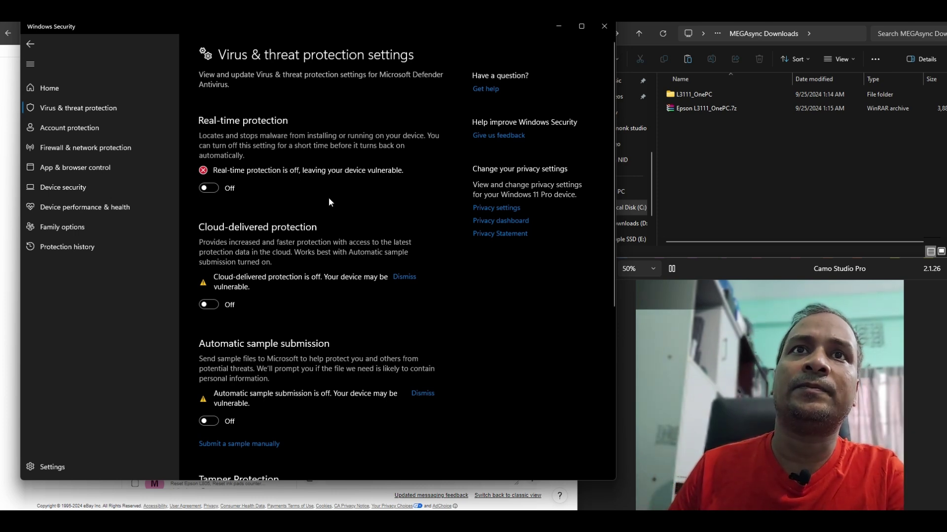
Close Windows Security and copy the seller's mega.nz download link from the message.
left_click(604, 26)
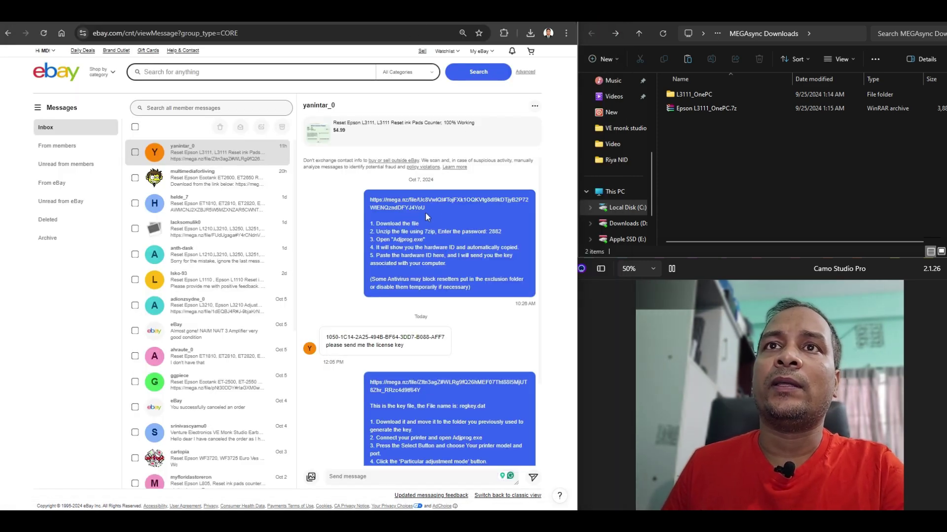
left_click_drag(433, 211, 371, 201)
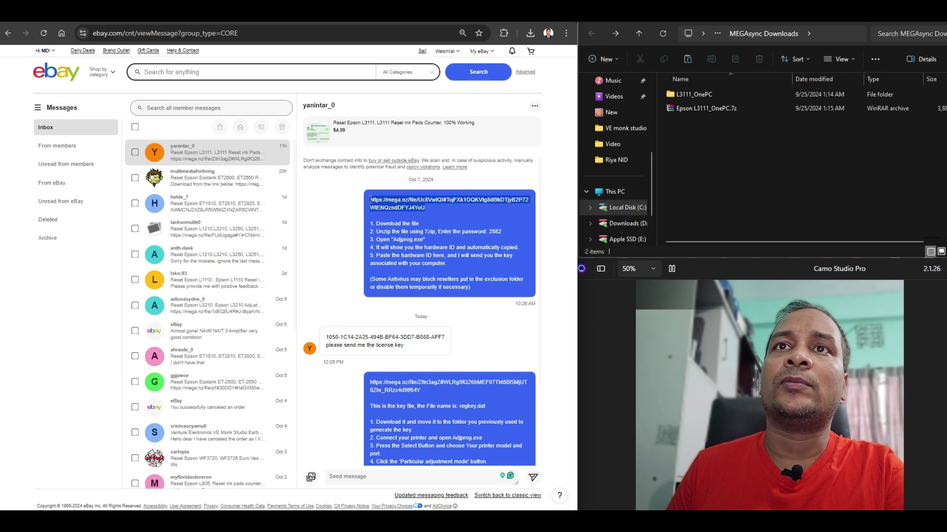
right_click(390, 202)
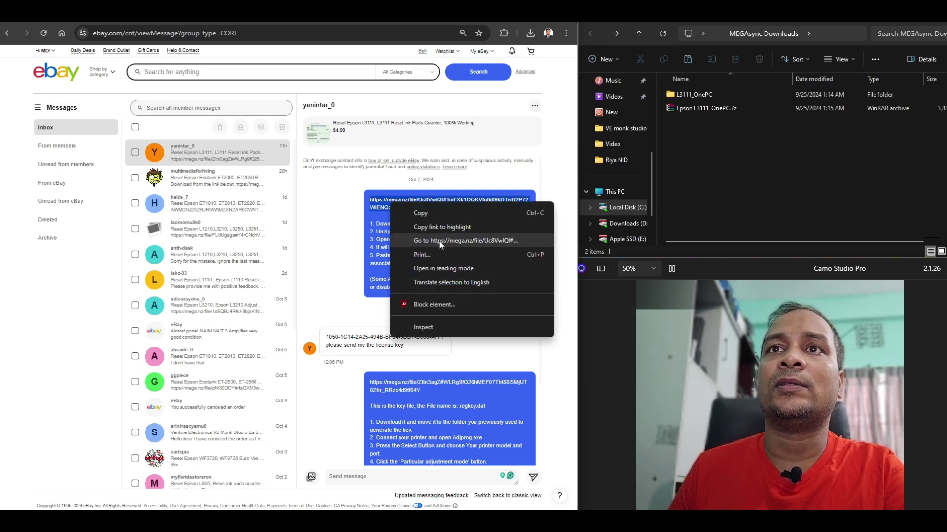
left_click(417, 212)
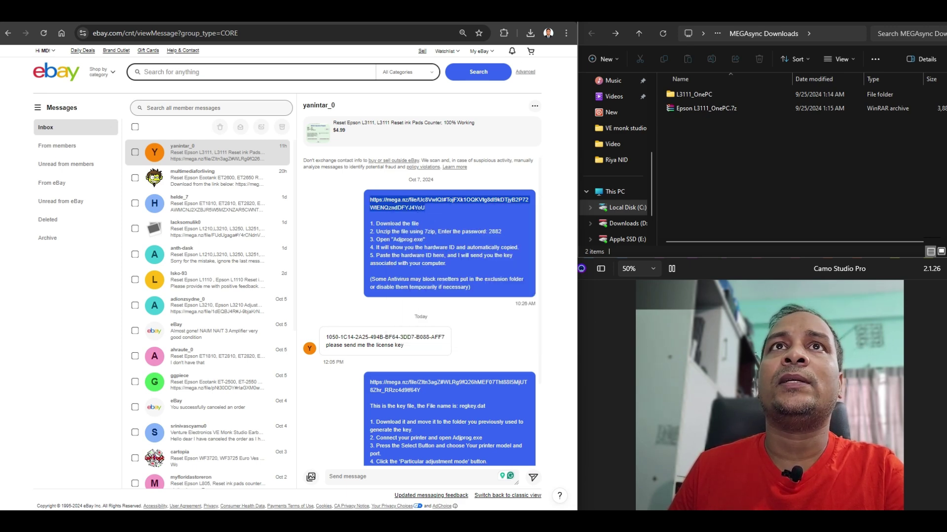
Load the copied link in the MEGA tab and download Epson L3111_OnePC.7z.
left_click(278, 22)
left_click(225, 34)
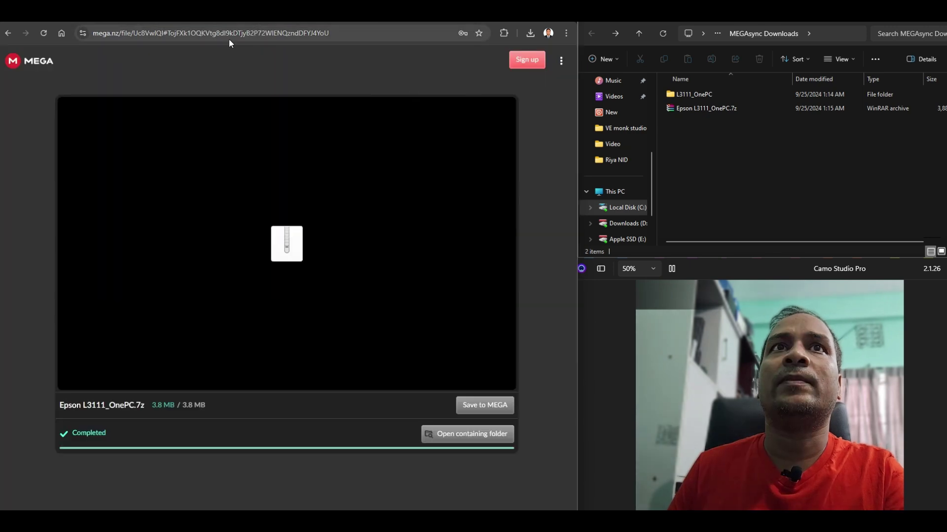
key("ctrl+v")
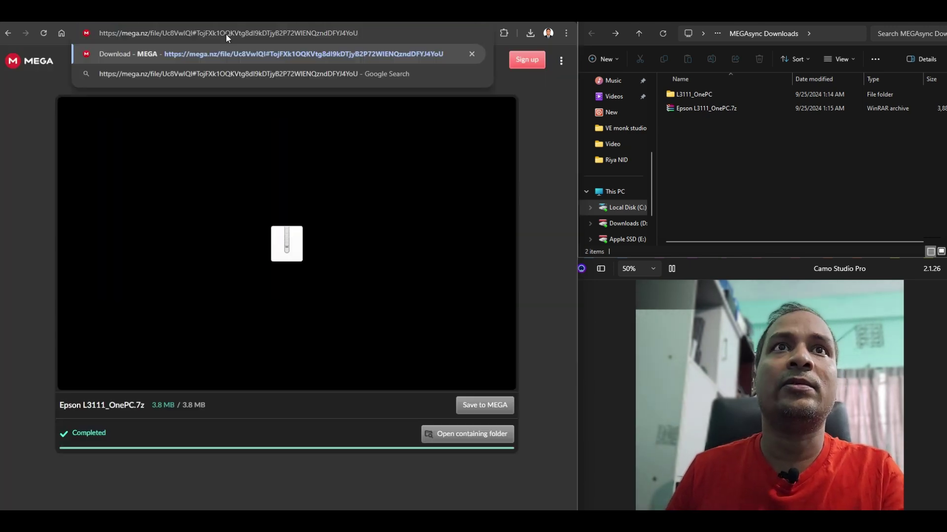
key("Return")
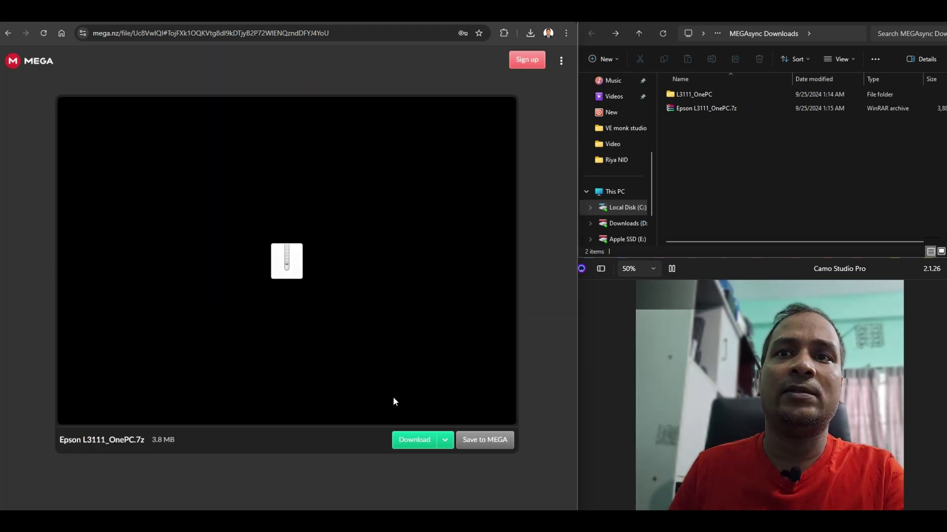
left_click(415, 439)
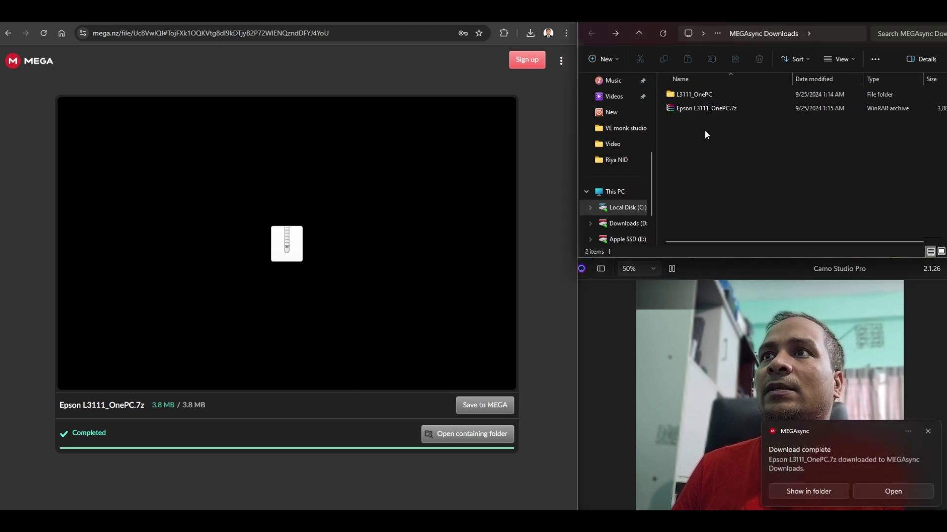
Check the downloaded Epson L3111_OnePC.7z archive's size in MEGAsync Downloads.
left_click(689, 109)
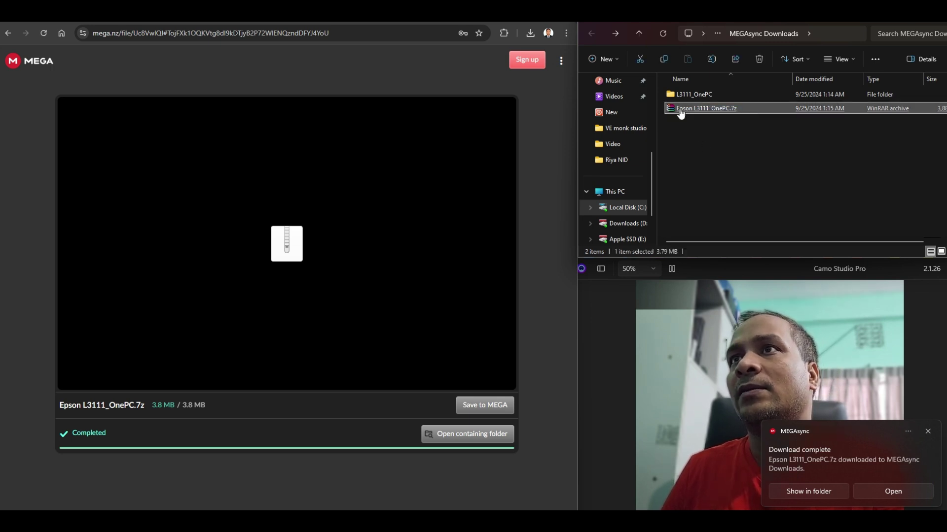
left_click(707, 109)
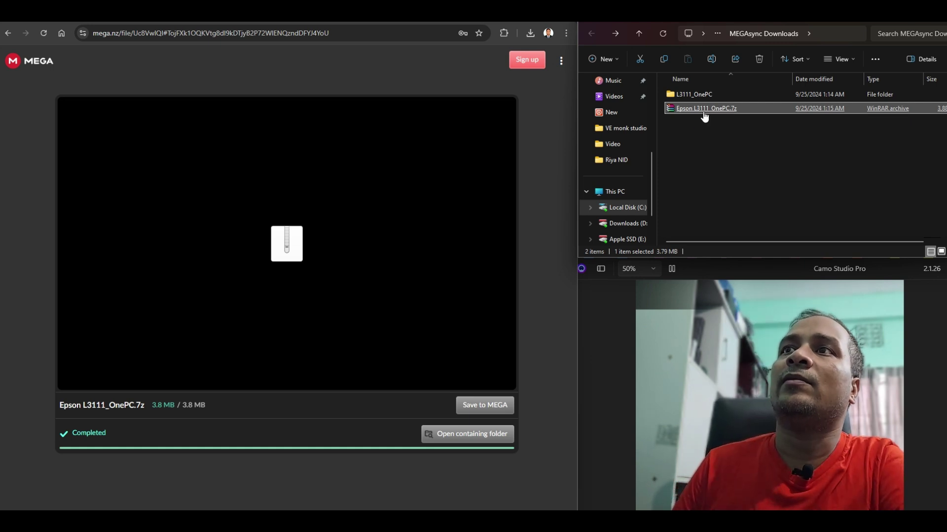
left_click(708, 159)
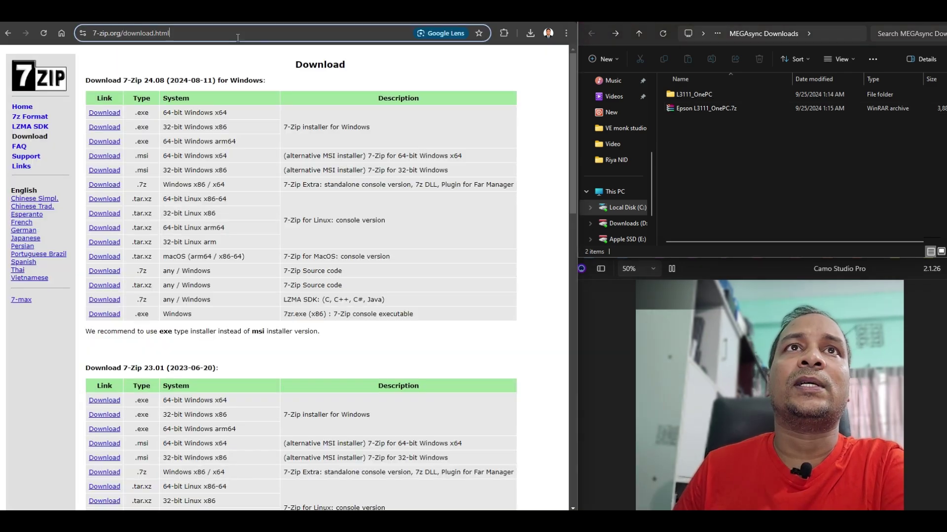
Search the web for 7zip and get the 7-Zip installer download.
left_click(237, 37)
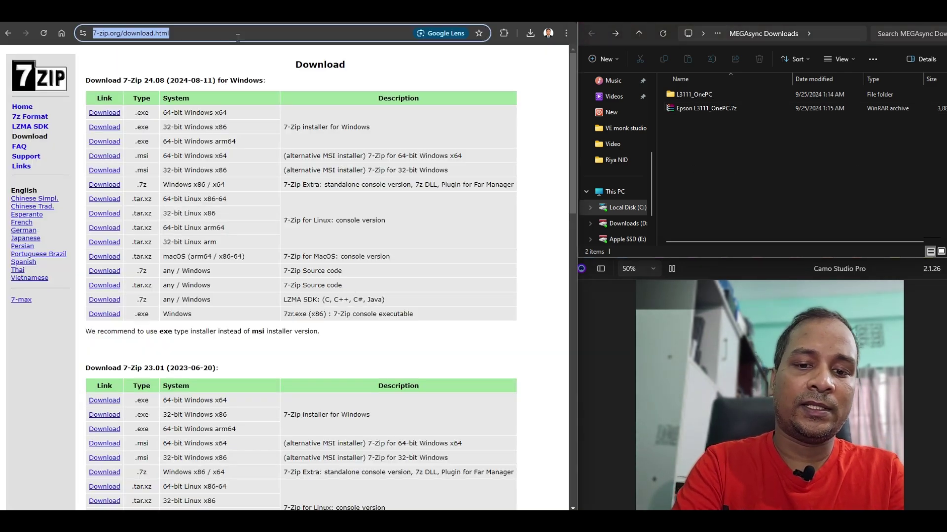
type("7")
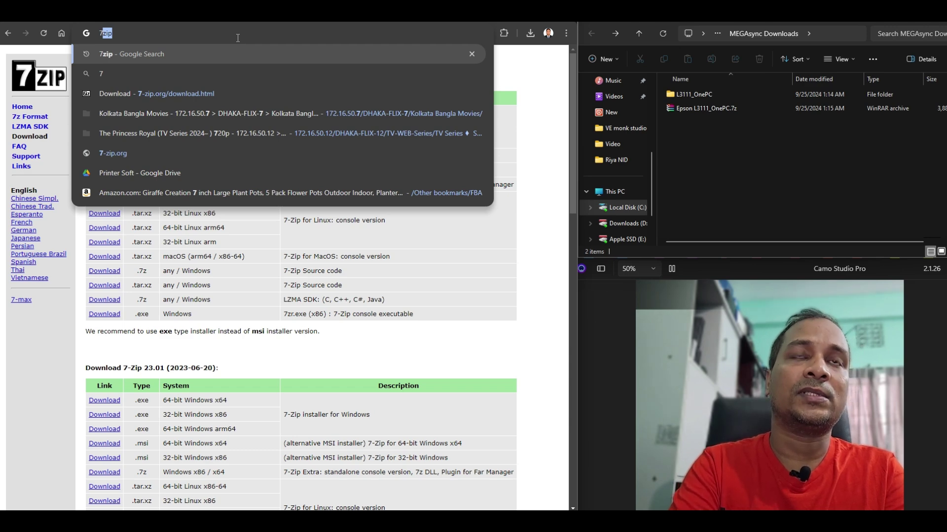
type("zip")
key("Return")
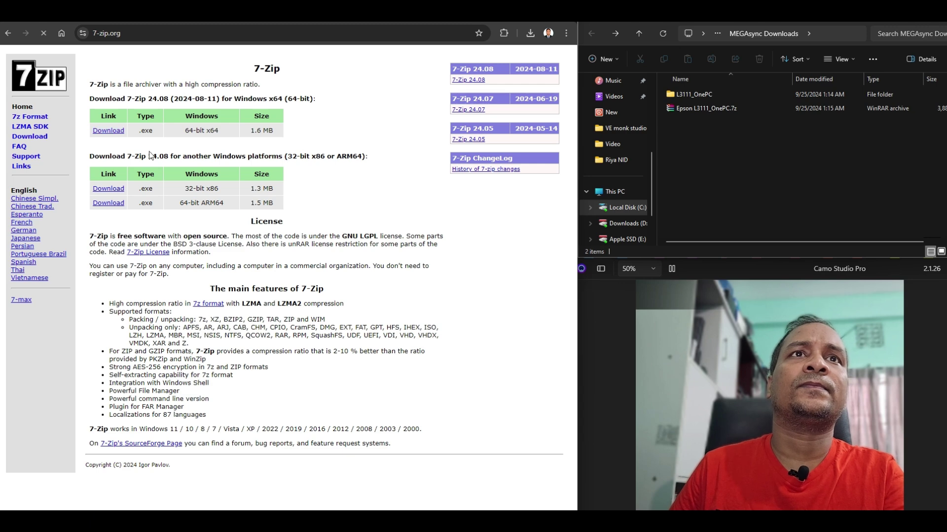
left_click(530, 35)
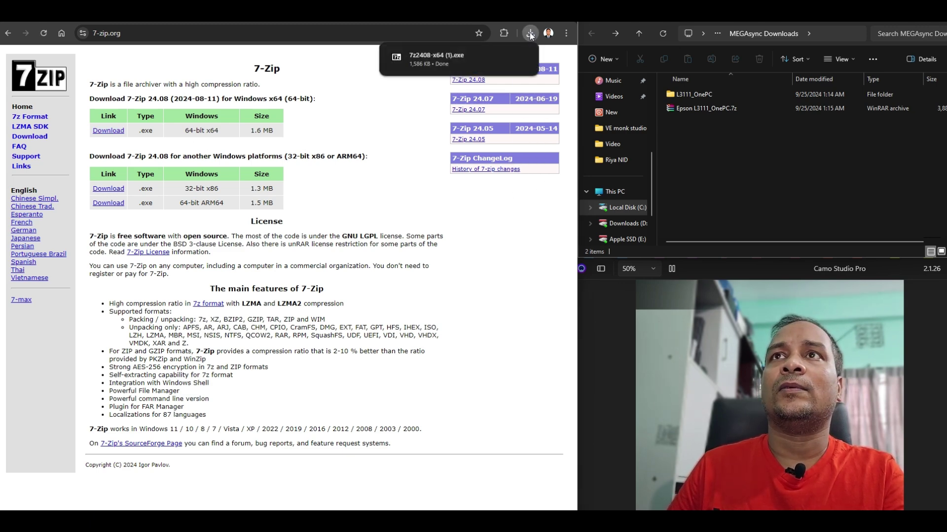
Install 7-Zip 24.08 x64 and close setup once it finishes.
left_click(421, 64)
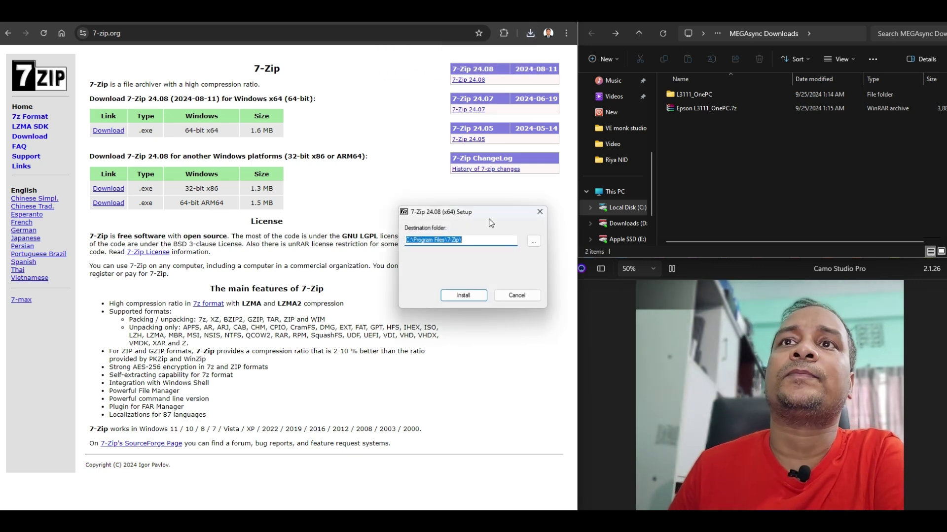
left_click(464, 297)
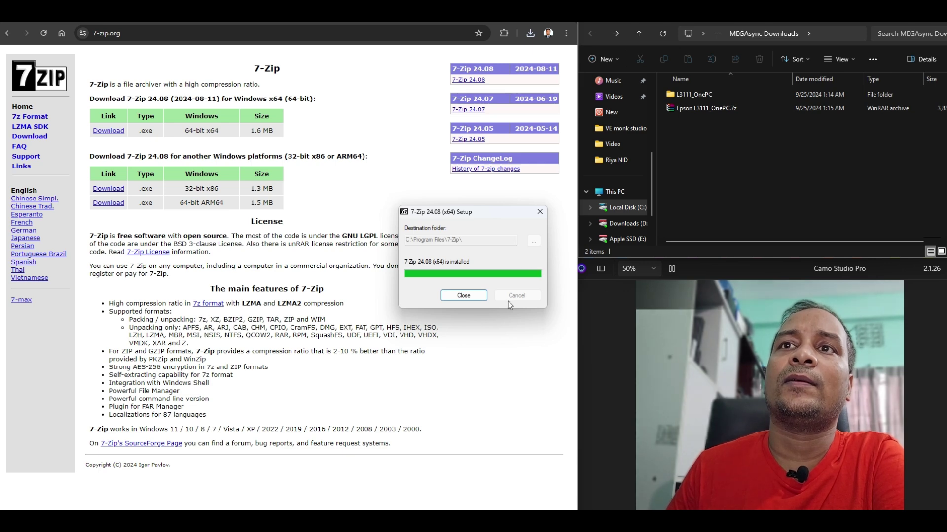
left_click(464, 295)
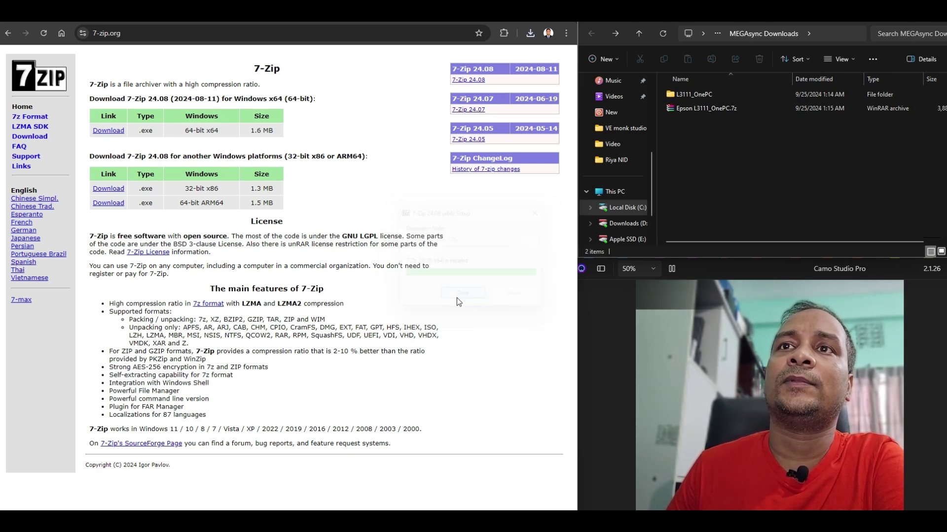
Extract the Epson L3111_OnePC.7z archive into its current folder with 7-Zip.
right_click(705, 109)
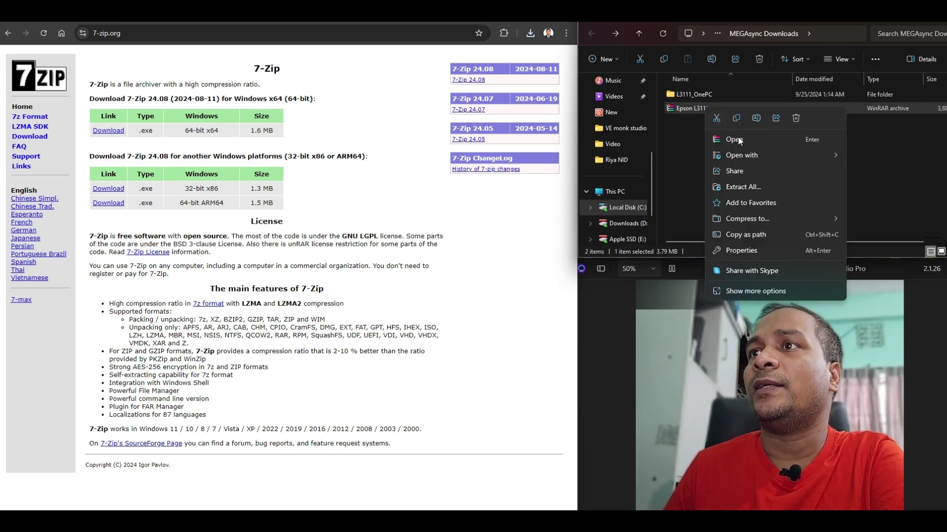
left_click(740, 289)
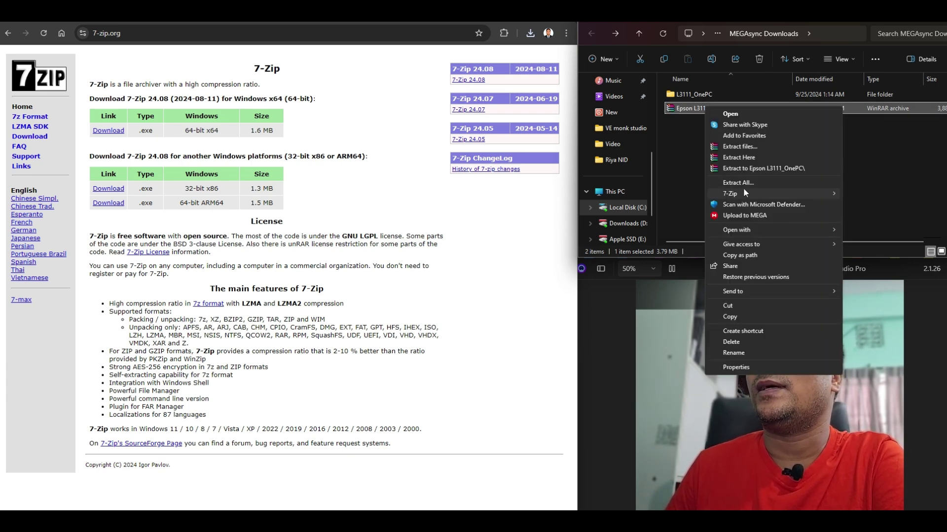
mouse_move(769, 193)
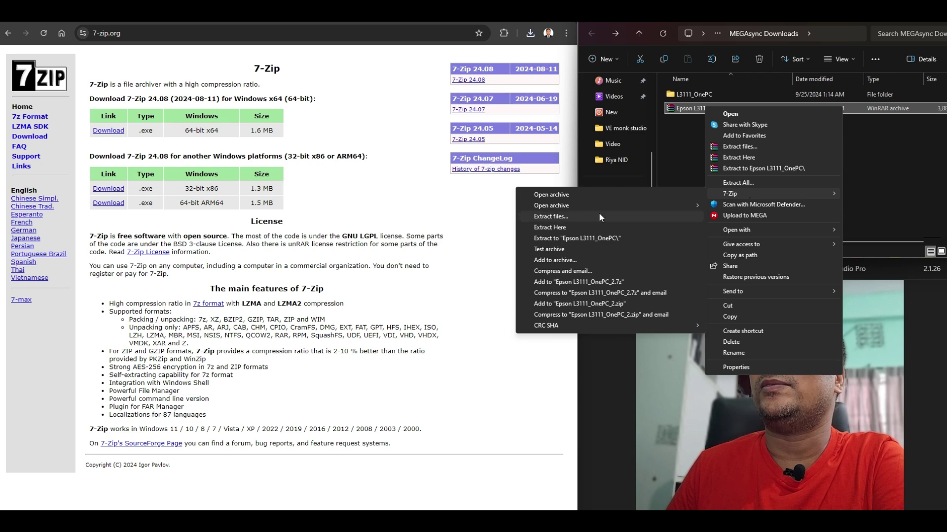
left_click(544, 228)
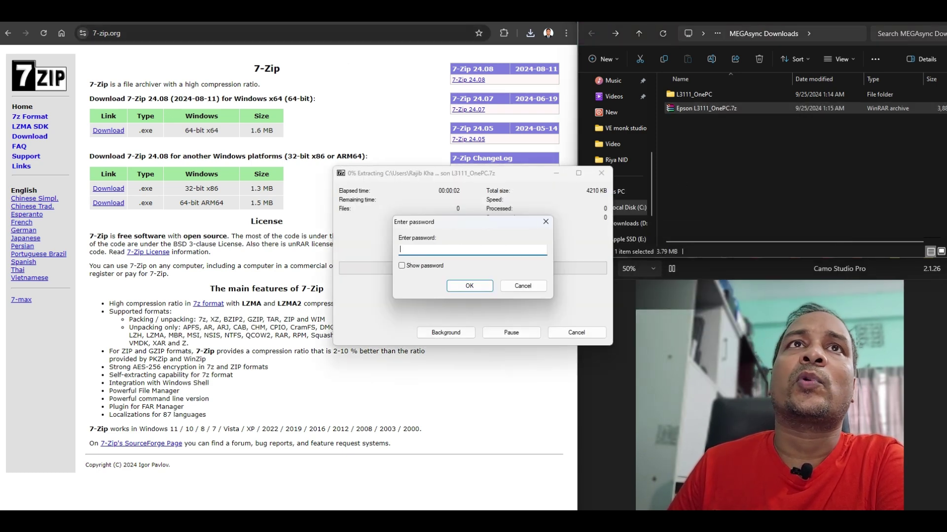
Enter the seller's archive password from the eBay messages to start extraction.
key("ctrl+Tab")
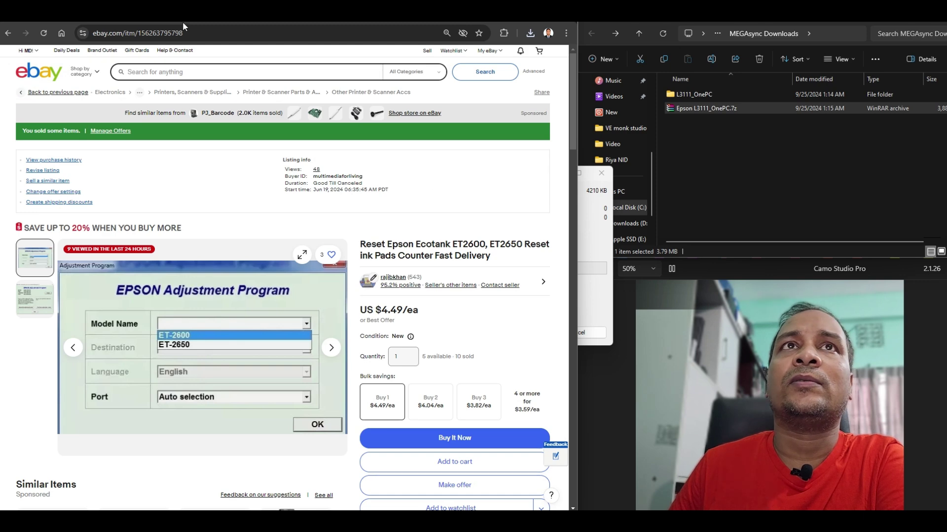
key("ctrl+Tab")
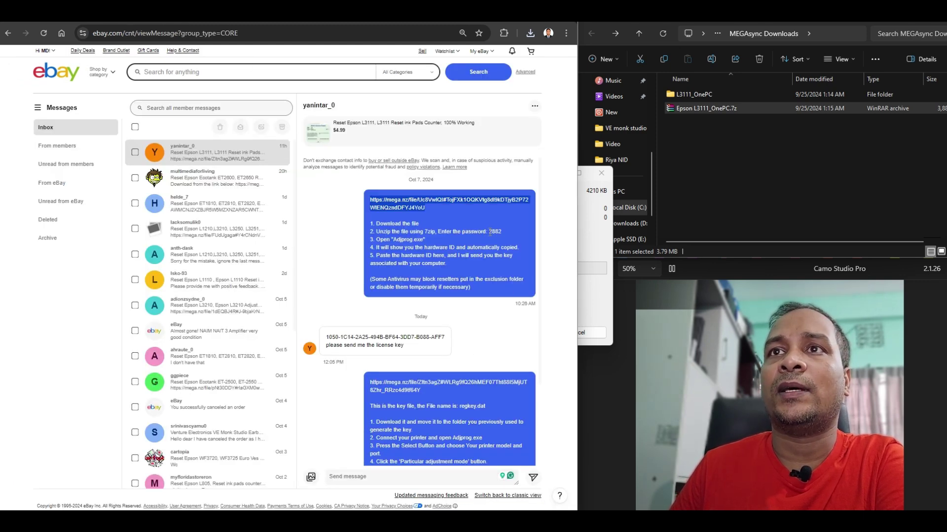
left_click(489, 232)
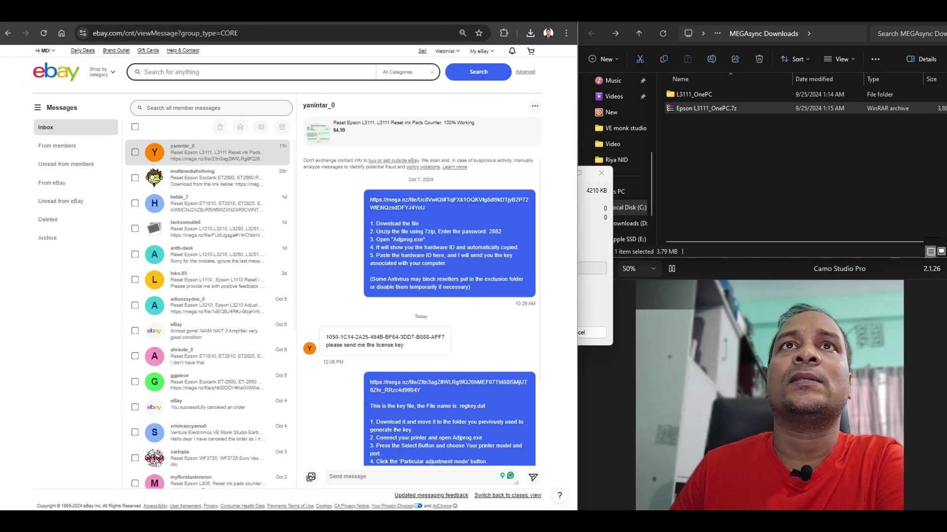
key("ctrl+Tab")
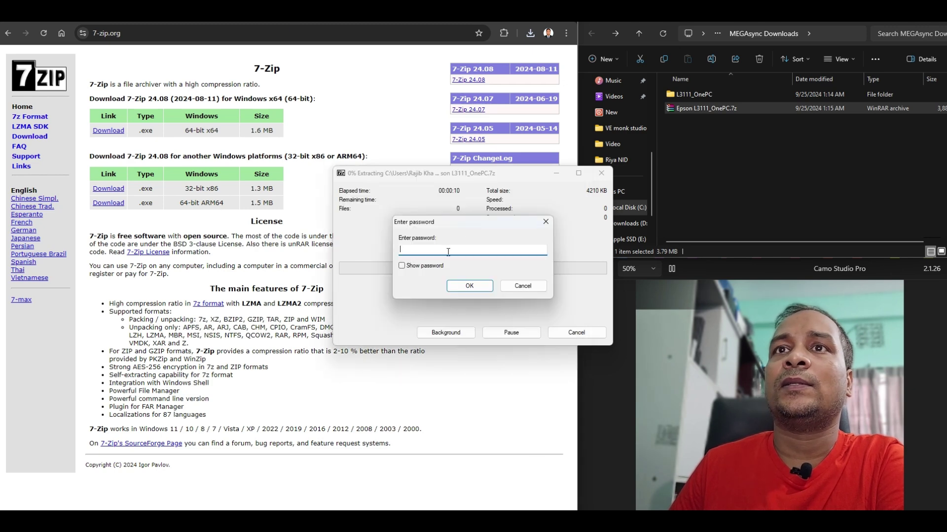
key("ctrl+v")
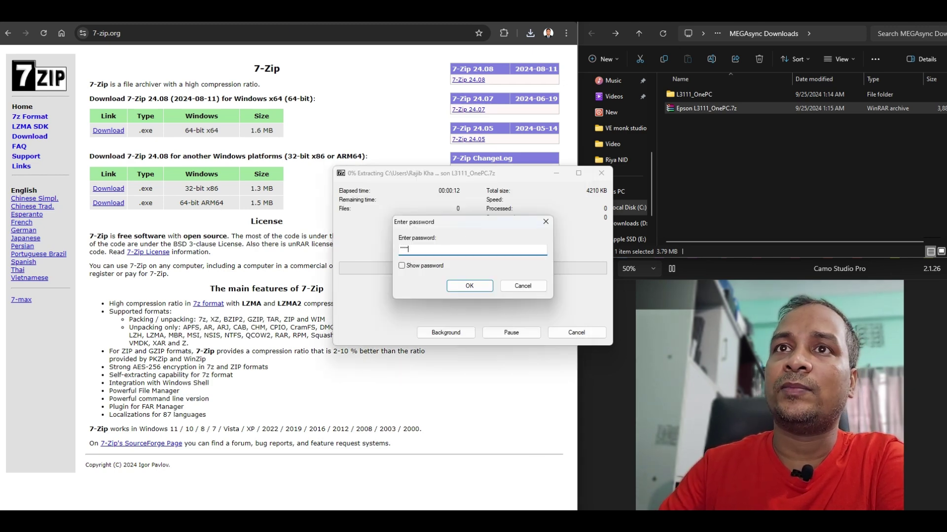
key("Return")
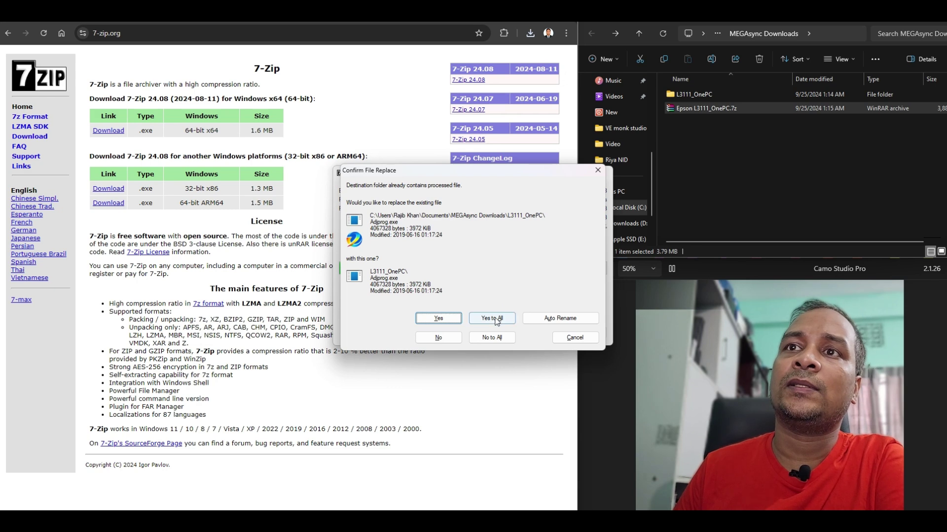
Replace all existing files, then open the L3111_OnePC folder.
left_click(495, 321)
left_click(707, 164)
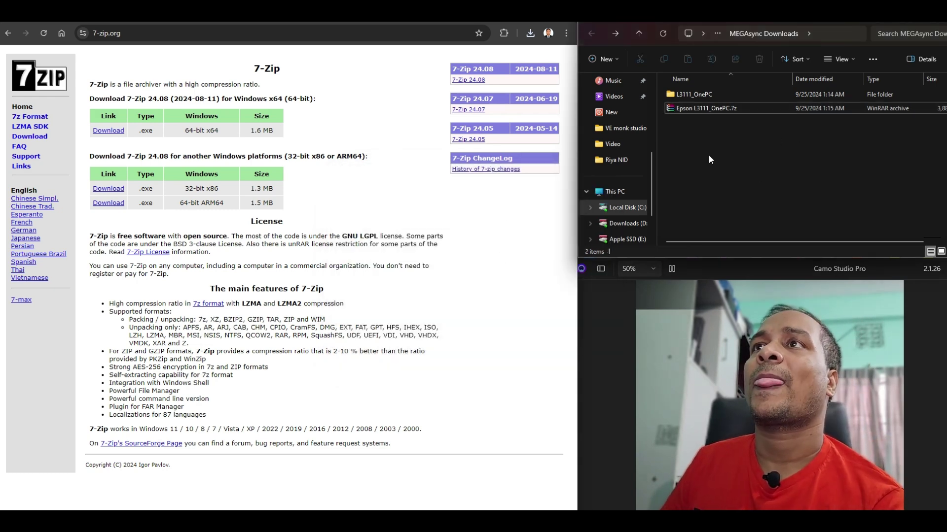
double_click(694, 94)
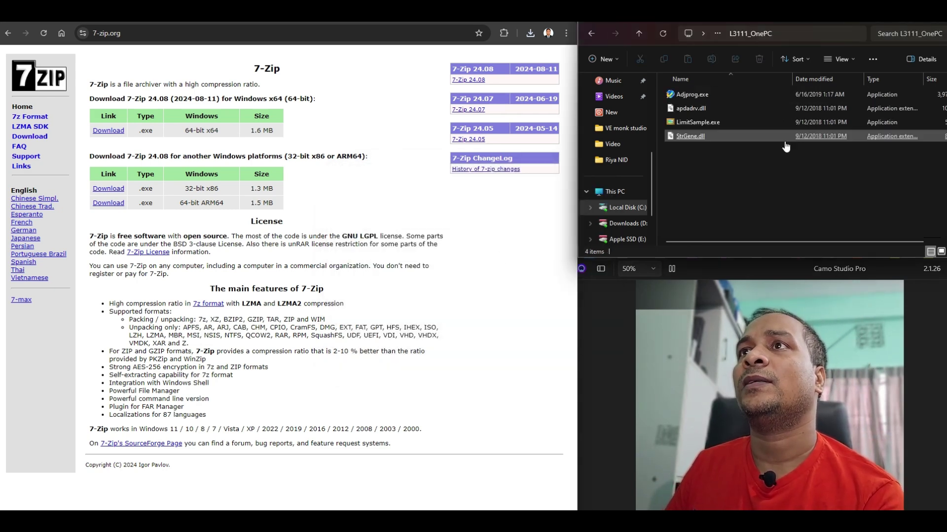
Run Adjprog.exe from L3111_OnePC to get its license-key notice with the hardware ID.
mouse_move(760, 184)
left_mouse_down()
mouse_move(690, 83)
mouse_move(746, 187)
left_mouse_up()
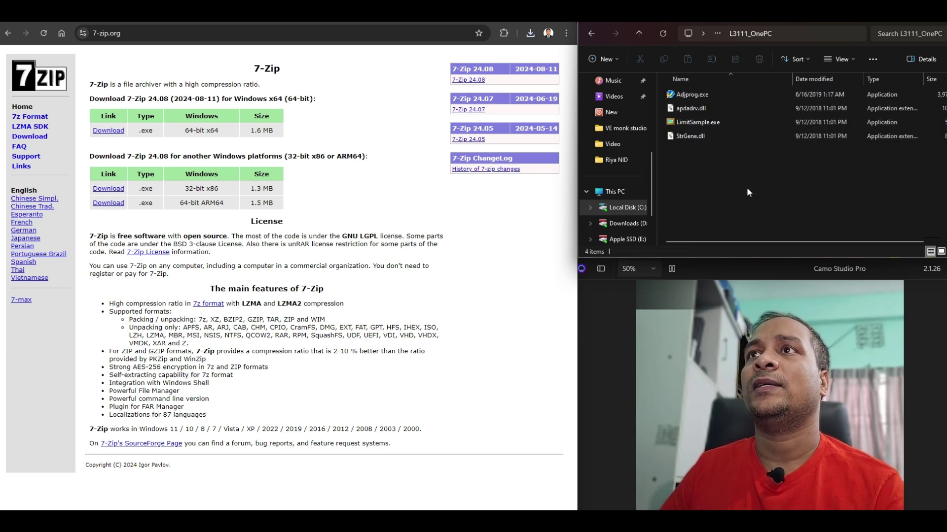
left_click(701, 97)
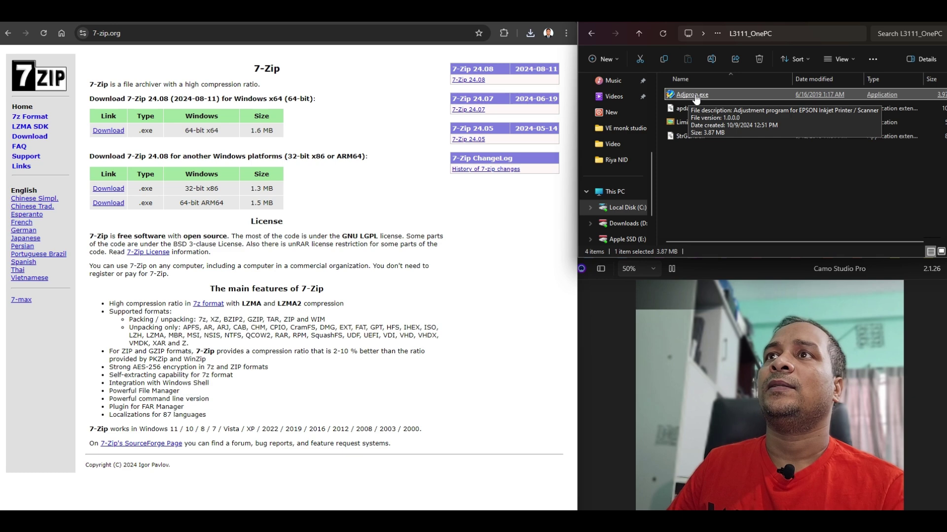
double_click(695, 100)
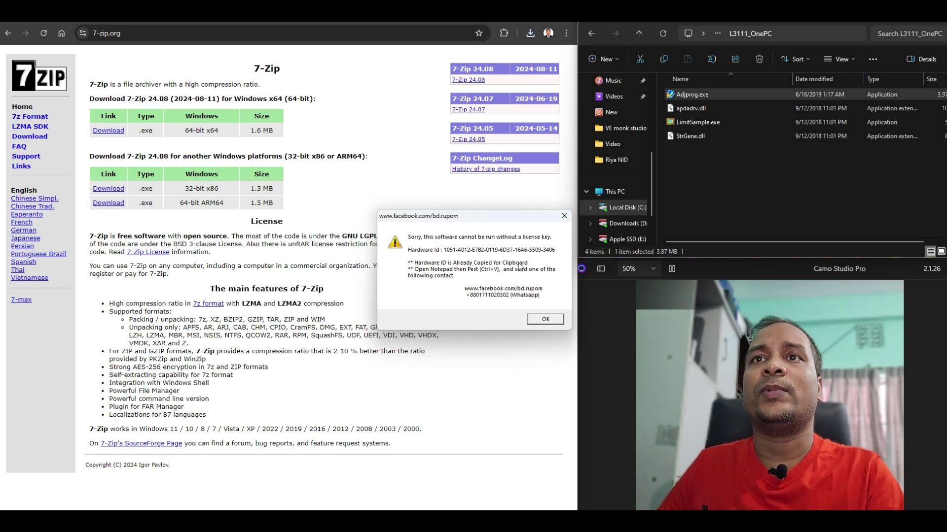
Dismiss the license notice and paste the hardware ID into the eBay reply.
left_click(543, 320)
key("ctrl+Tab")
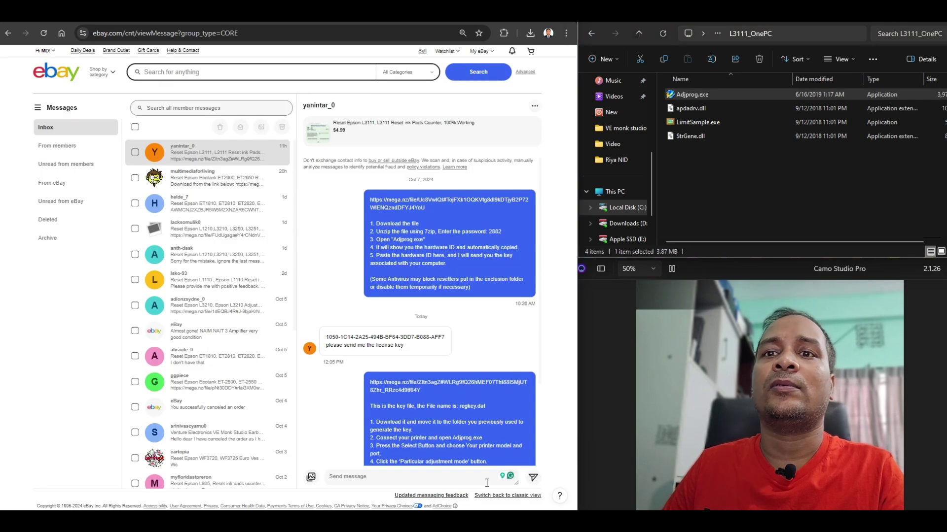
scroll(404, 335, "down", 2)
left_click(418, 480)
right_click(418, 480)
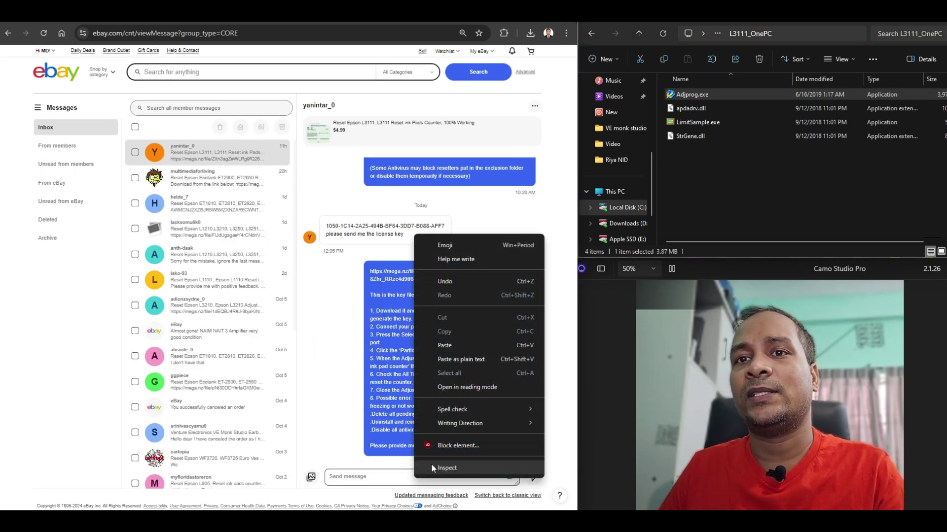
left_click(453, 345)
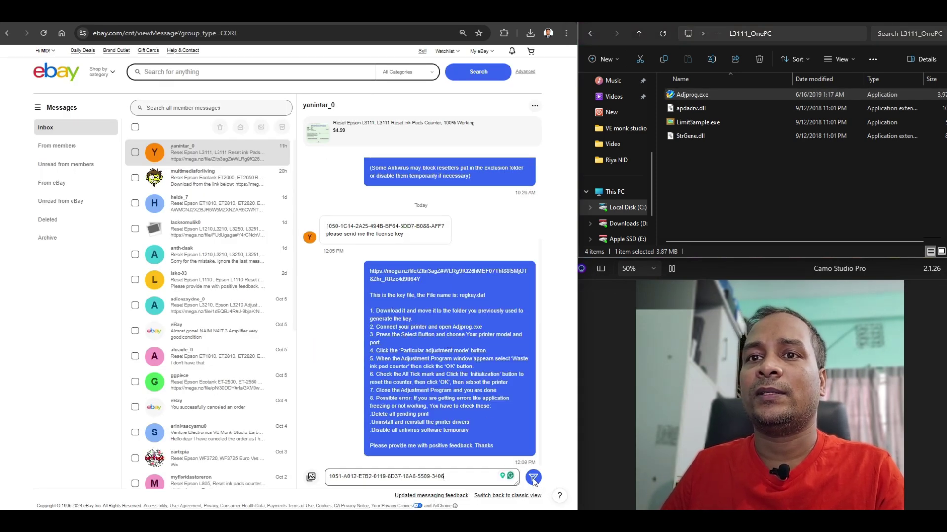
scroll(423, 338, "up", 2)
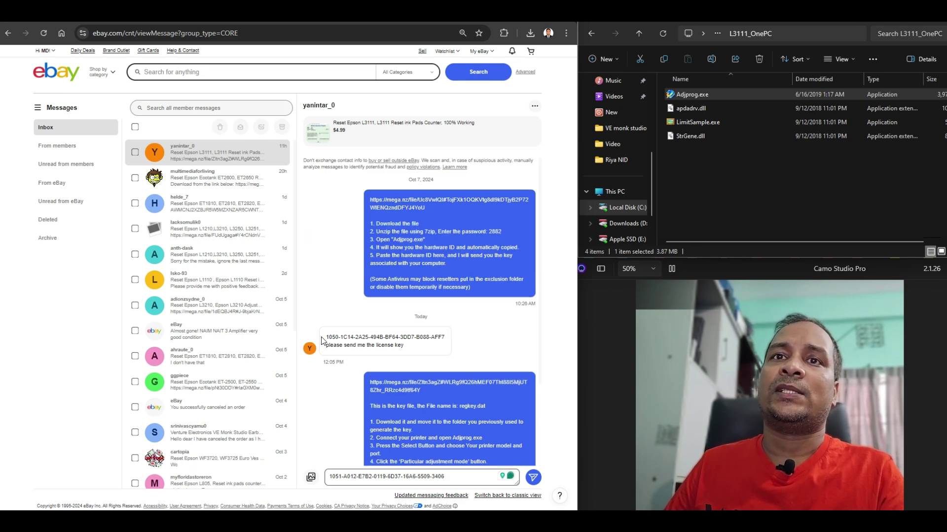
Copy the seller's mega.nz link for the regkey.dat key file.
left_click_drag(323, 341, 432, 350)
left_click(506, 335)
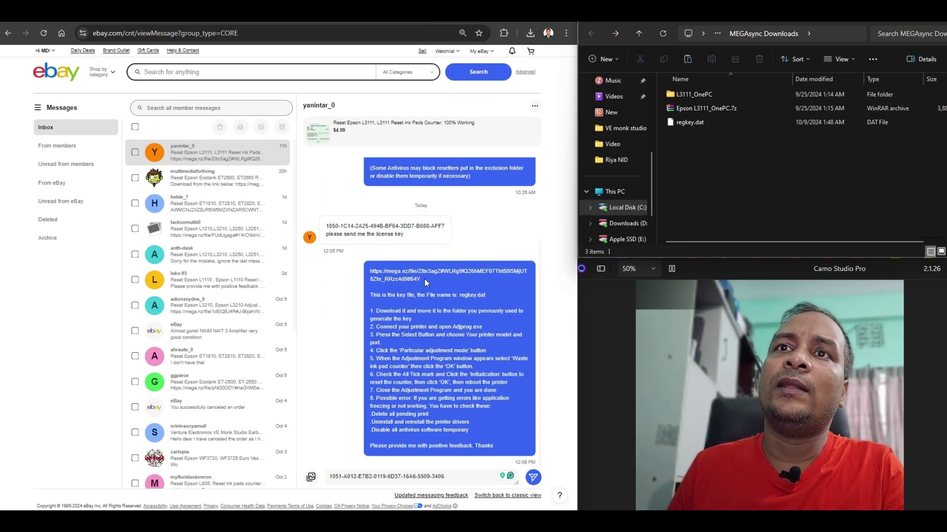
left_click_drag(423, 278, 404, 273)
left_click_drag(328, 226, 458, 229)
left_click(436, 283)
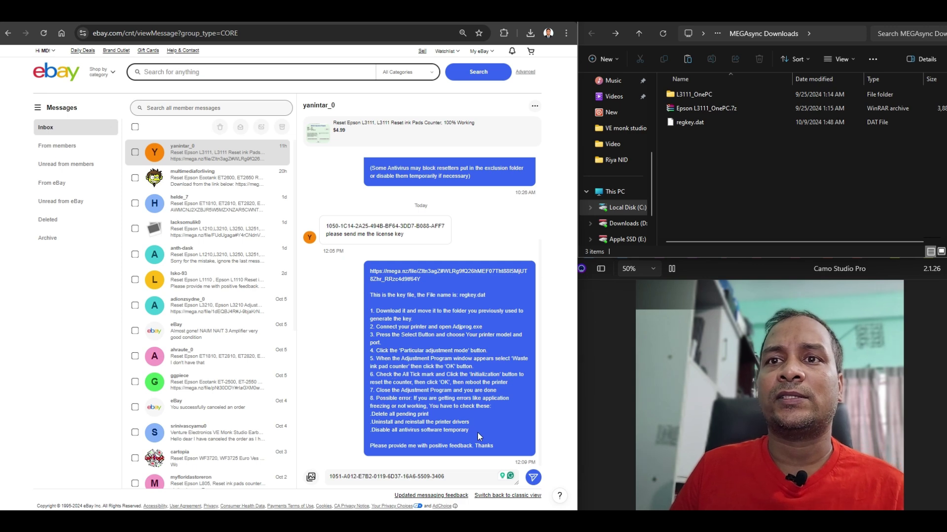
left_click_drag(370, 271, 421, 280)
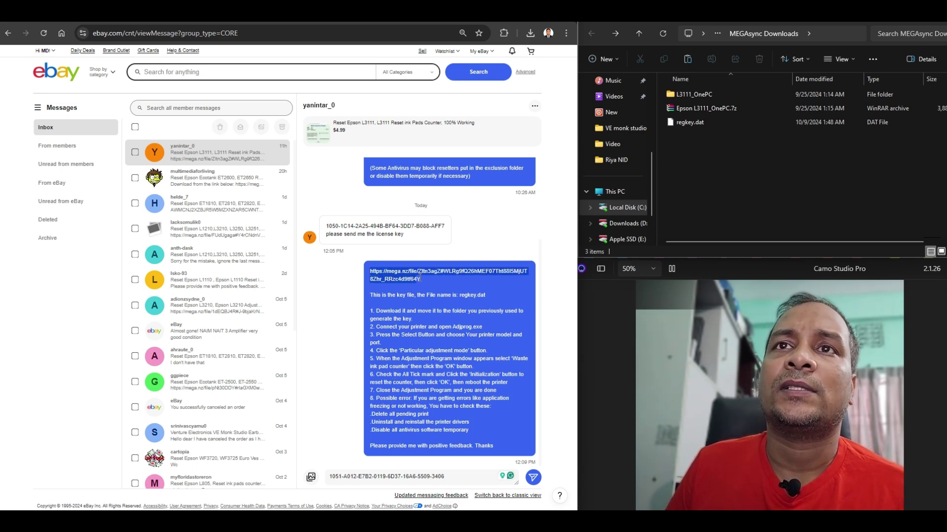
right_click(422, 280)
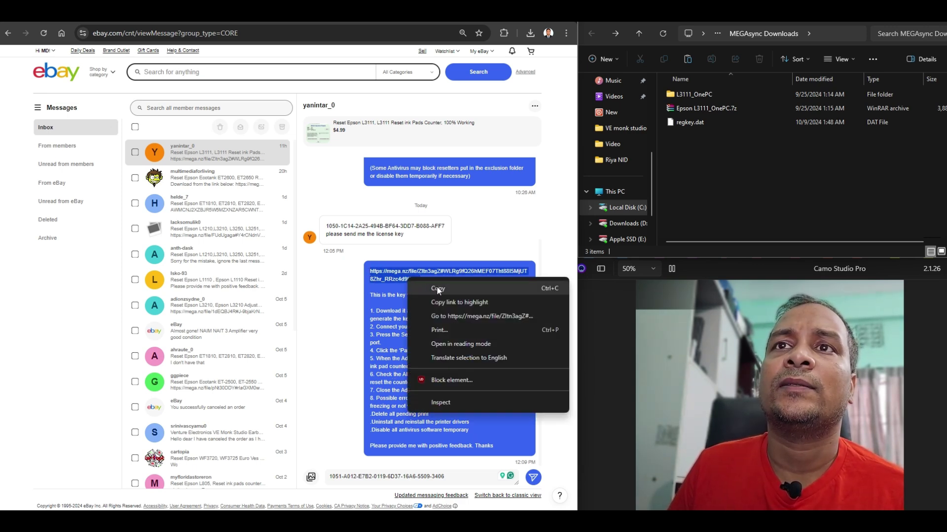
left_click(436, 286)
Put the copied link into the 7-zip.org tab's address bar.
key("ctrl+Tab")
left_click(238, 34)
right_click(239, 35)
Load the MEGA key-file page and download regkey.dat.
left_click(271, 142)
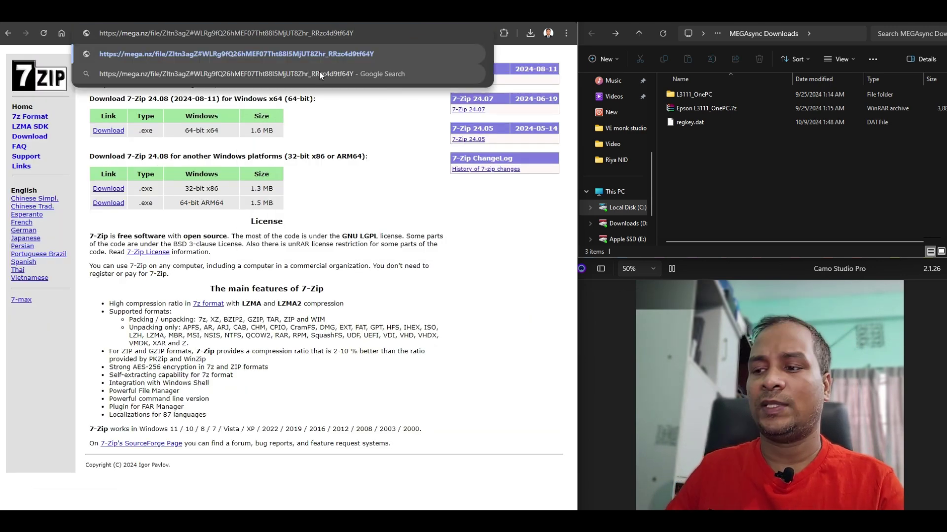
key("Return")
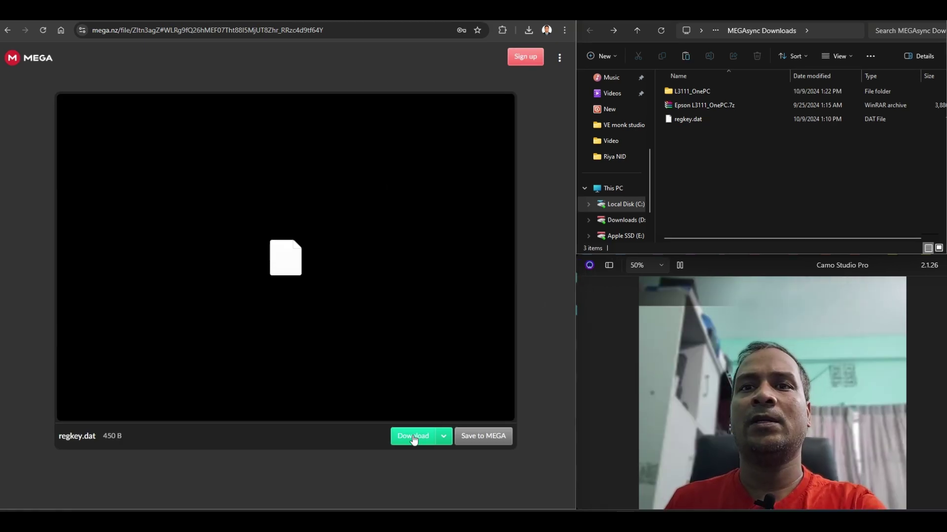
left_click(415, 438)
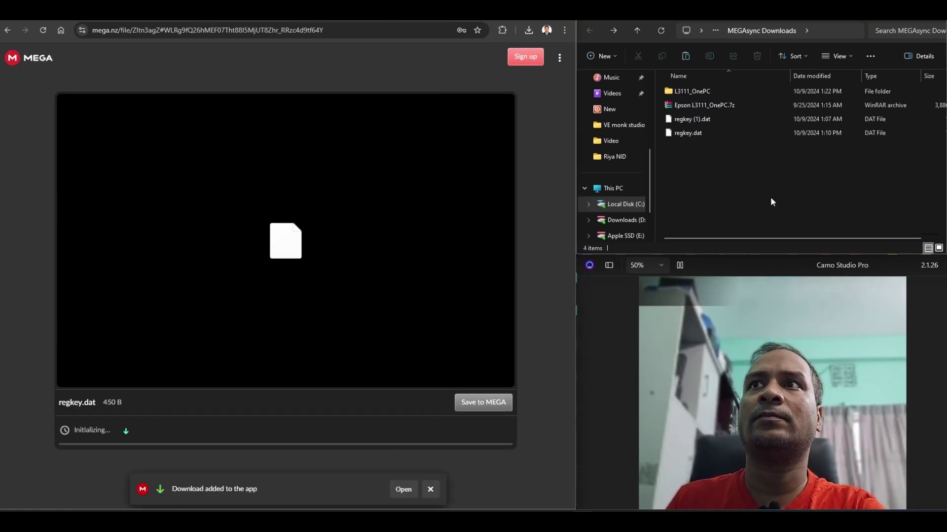
Delete the duplicate regkey (1).dat in MEGAsync Downloads and return to eBay messages.
left_click(685, 135)
right_click(700, 159)
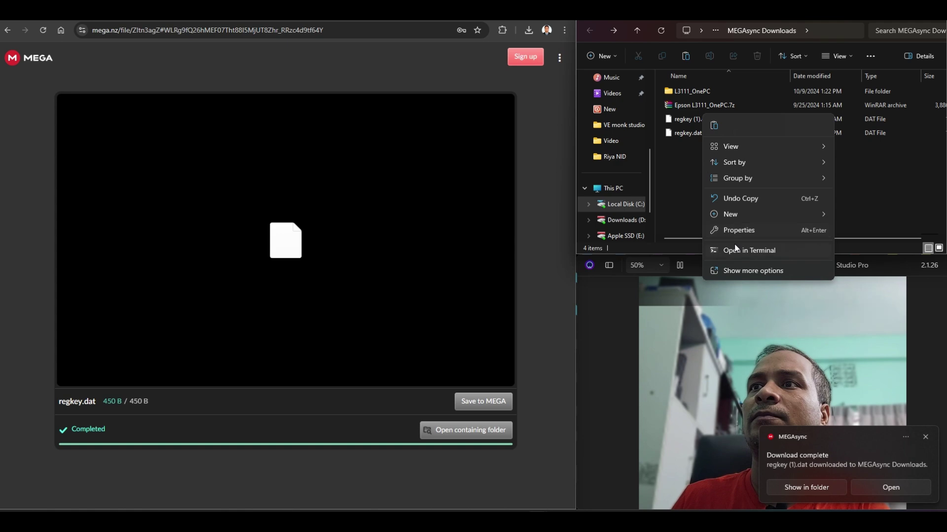
left_click(687, 120)
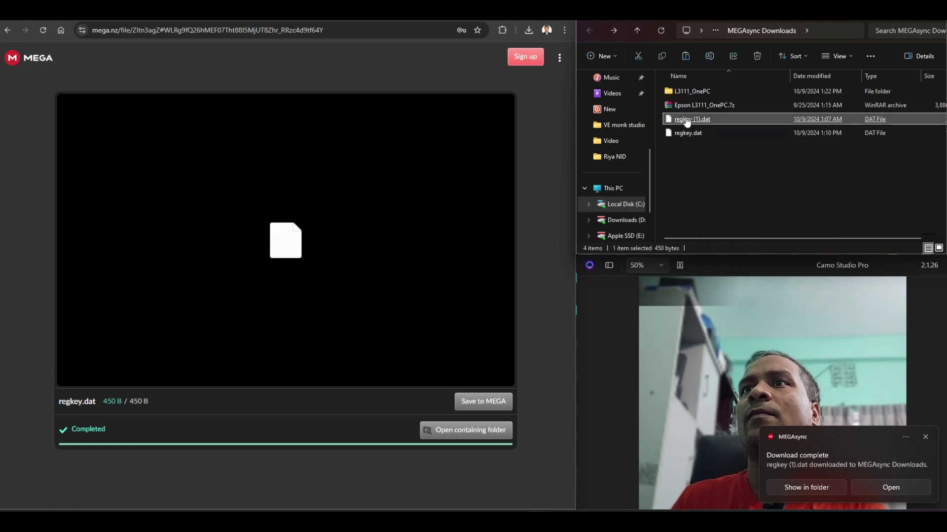
right_click(688, 120)
left_click(776, 130)
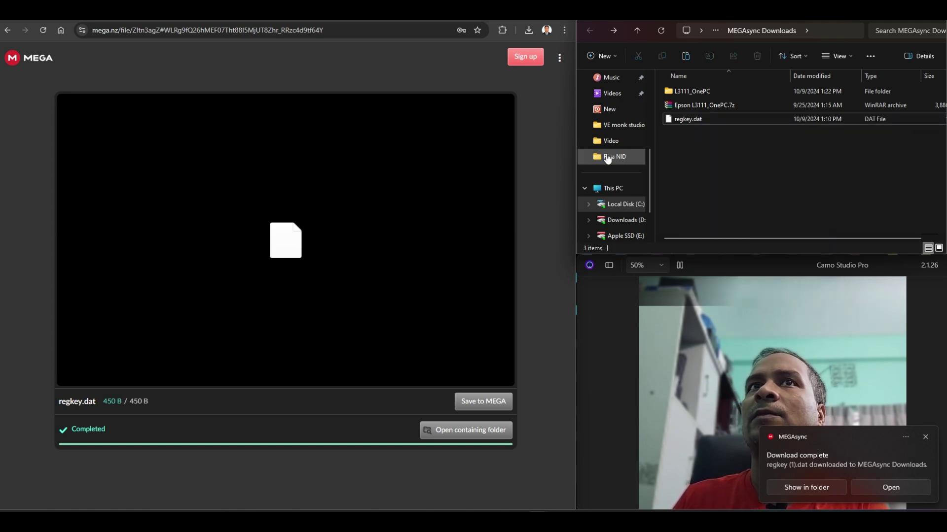
left_click(249, 27)
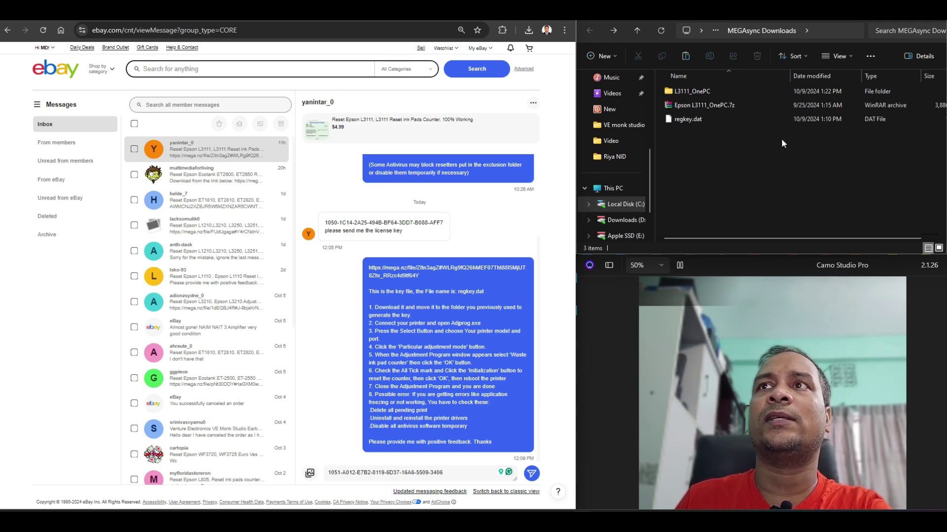
Paste a copy of regkey.dat into L3111_OnePC, then select Adjprog.exe.
right_click(686, 124)
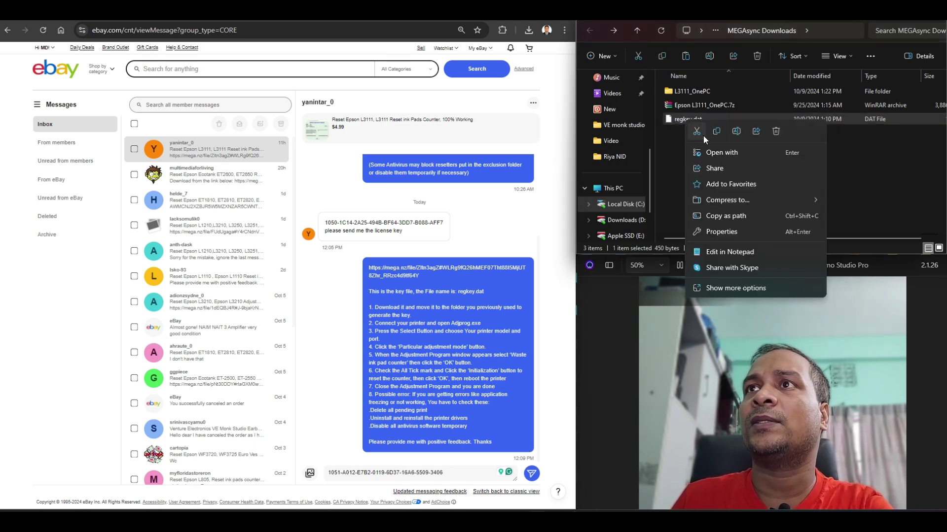
left_click(697, 133)
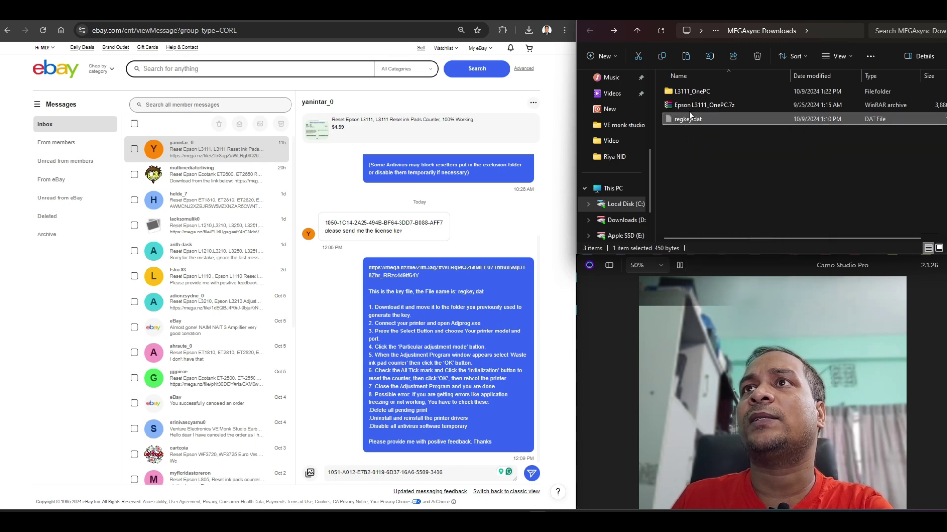
double_click(691, 91)
right_click(722, 167)
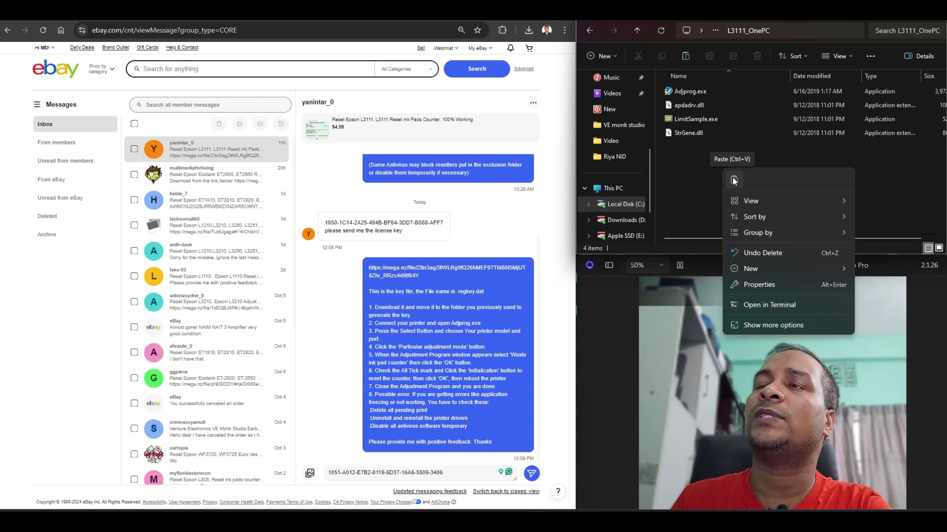
left_click(733, 179)
left_click(709, 191)
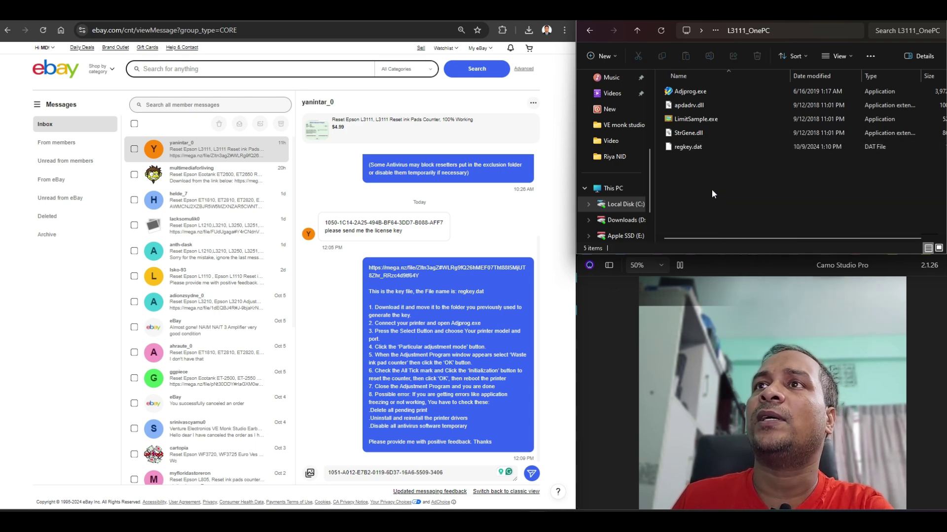
left_click(687, 93)
Open Adjprog.exe, showing L3111 with automatic port, and move its window up.
double_click(688, 93)
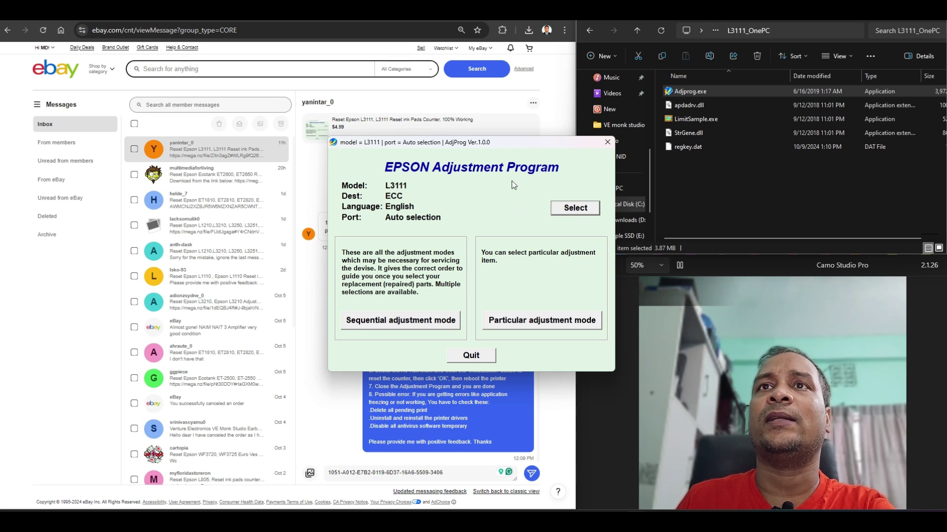
mouse_move(450, 144)
left_mouse_down()
mouse_move(433, 105)
mouse_move(446, 90)
mouse_move(449, 49)
left_mouse_up()
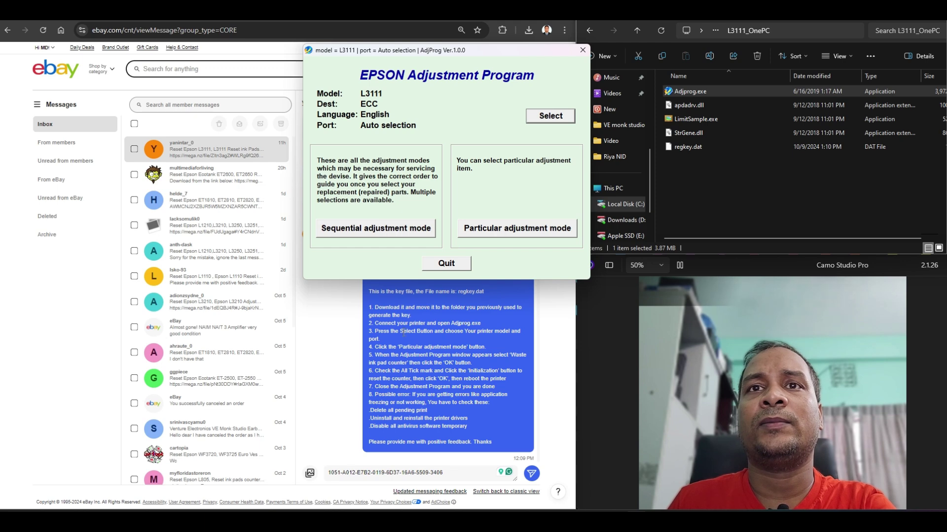
left_click(555, 118)
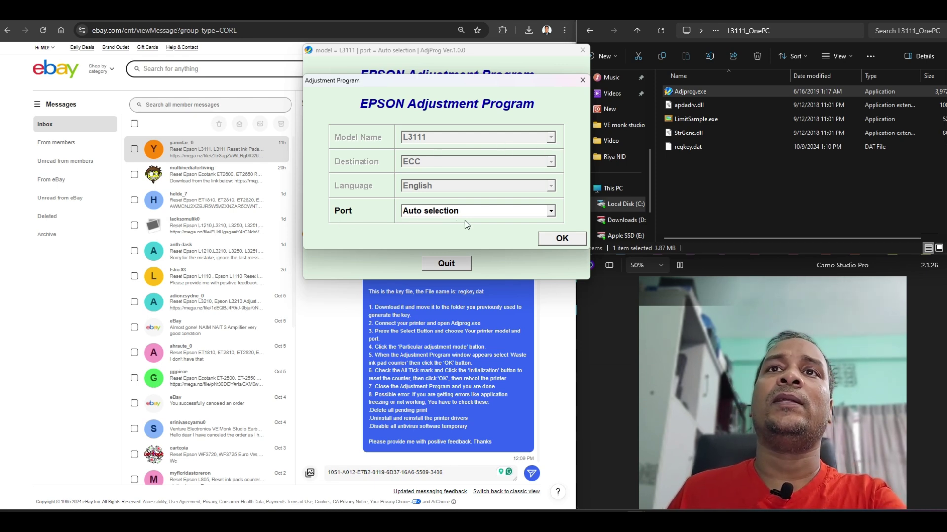
left_click(556, 241)
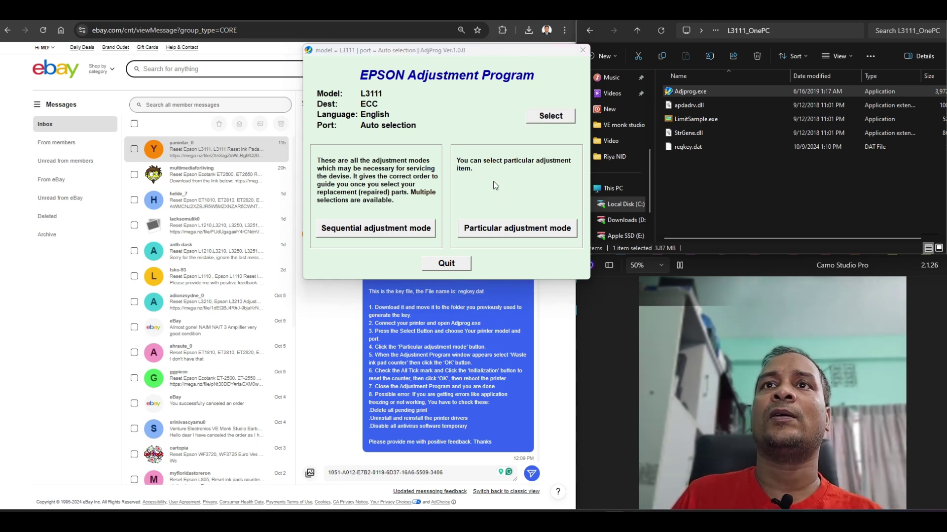
In Particular adjustment mode, tick the Waste ink pad counter's platen counter, finish, and close Adjprog.
left_click(505, 230)
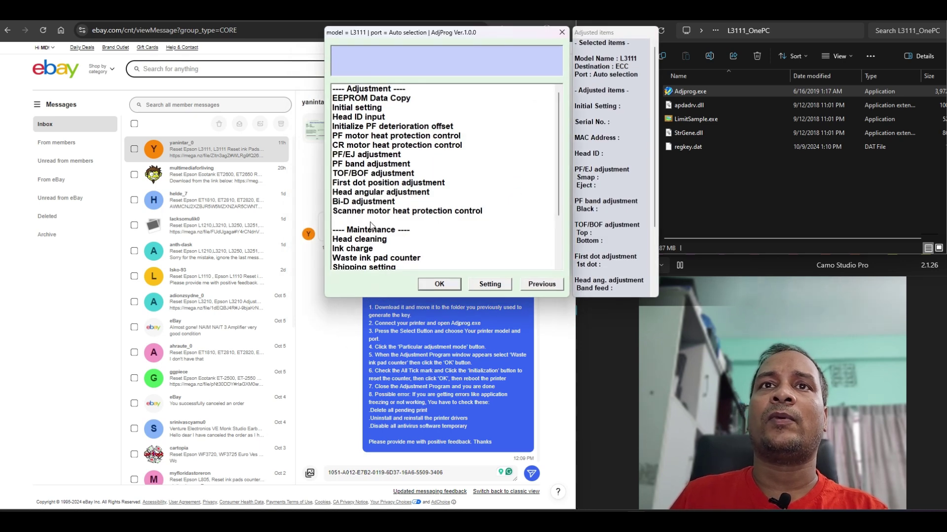
scroll(371, 225, "down", 2)
scroll(368, 202, "down", 1)
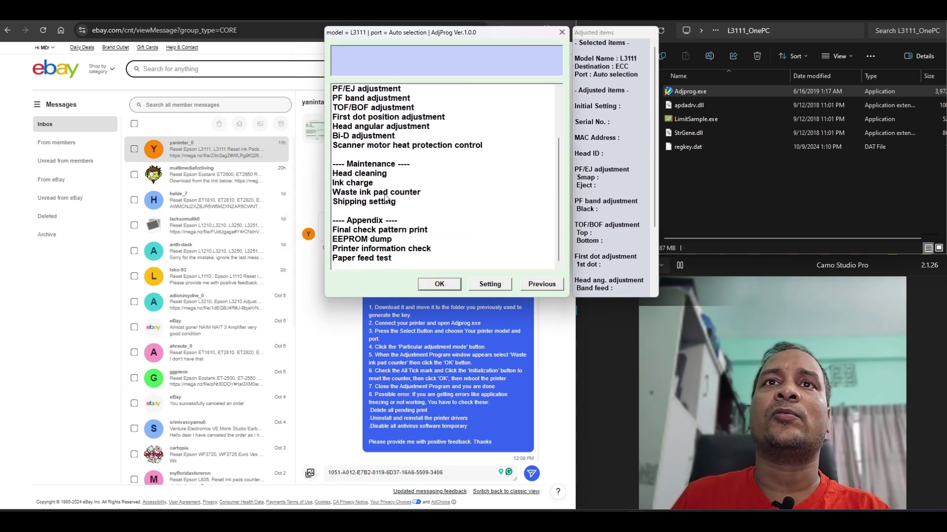
double_click(379, 196)
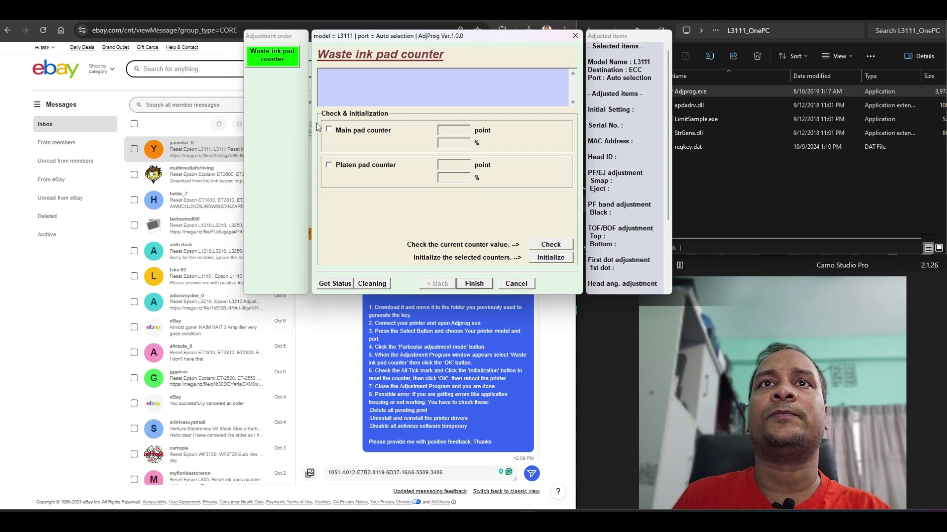
left_click(329, 165)
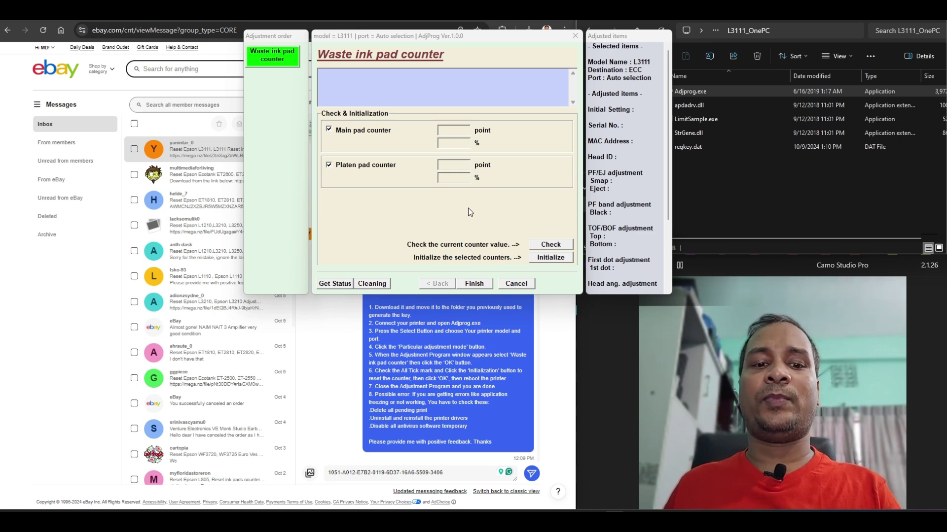
left_click(478, 286)
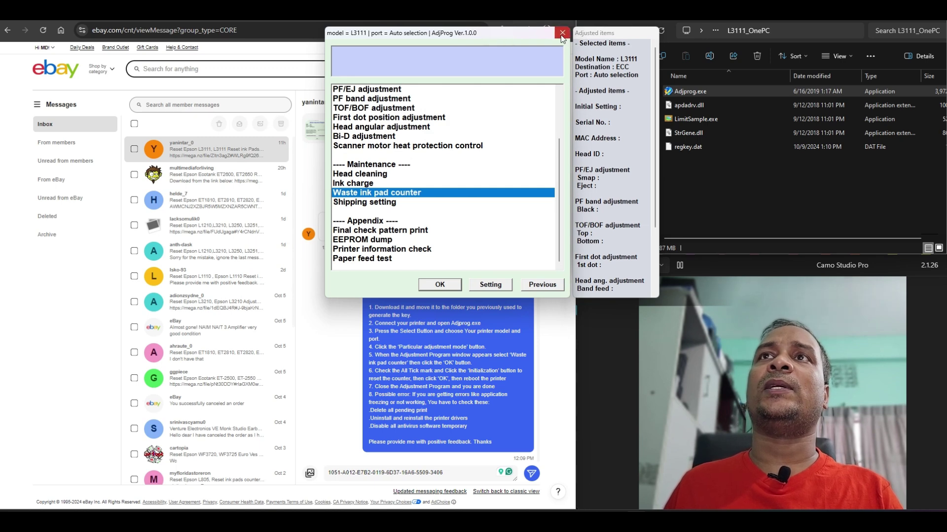
left_click(571, 36)
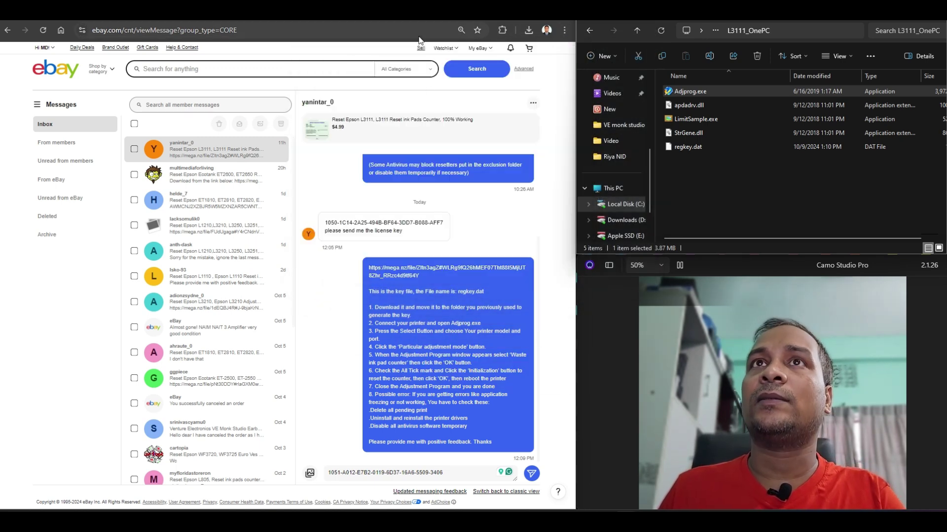
Open the Virus & threat protection settings in Windows Security from the system tray.
left_click(794, 521)
left_click(775, 494)
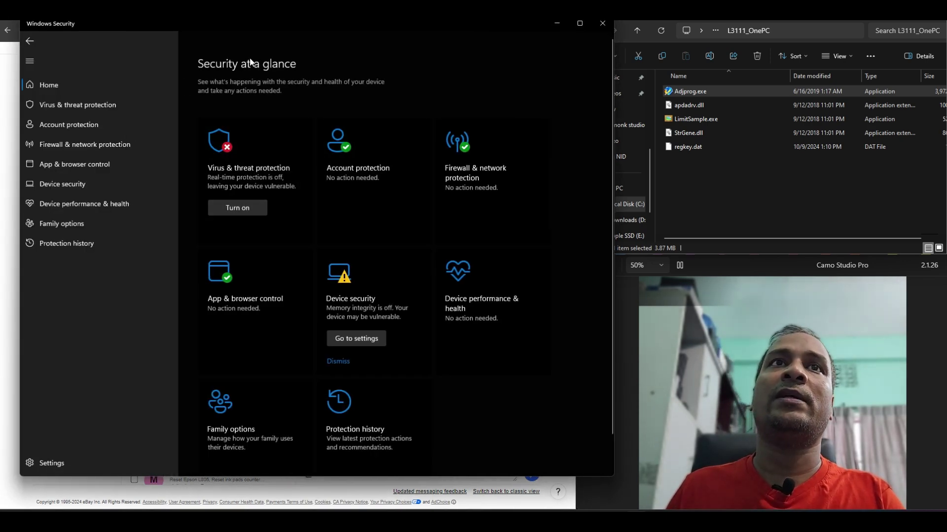
left_click(248, 164)
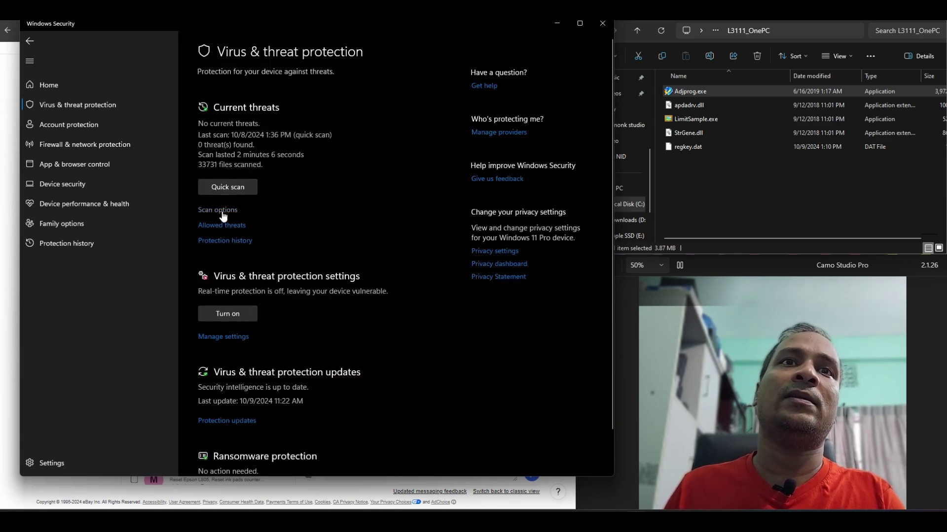
left_click(231, 338)
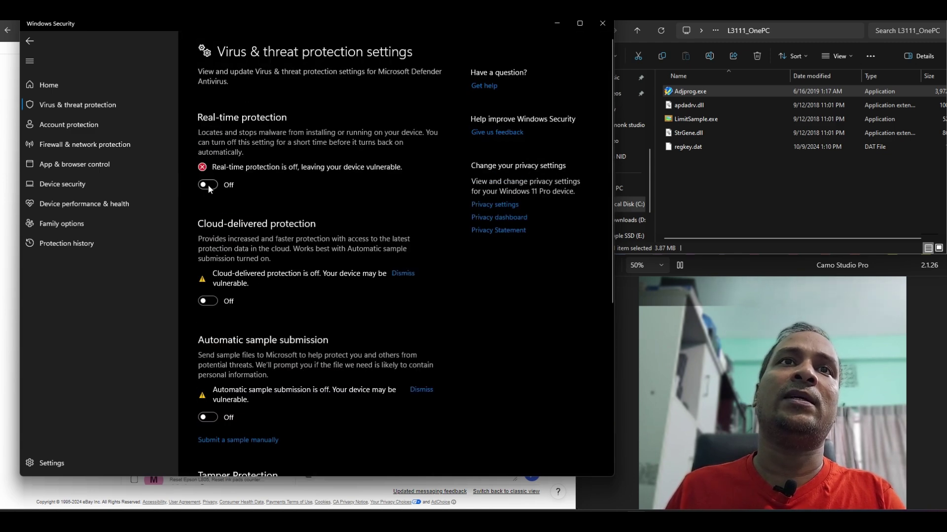
Enable real-time, cloud-delivered protection and automatic sample submission, then minimize Windows Security to show eBay.
left_click(208, 184)
left_click(229, 302)
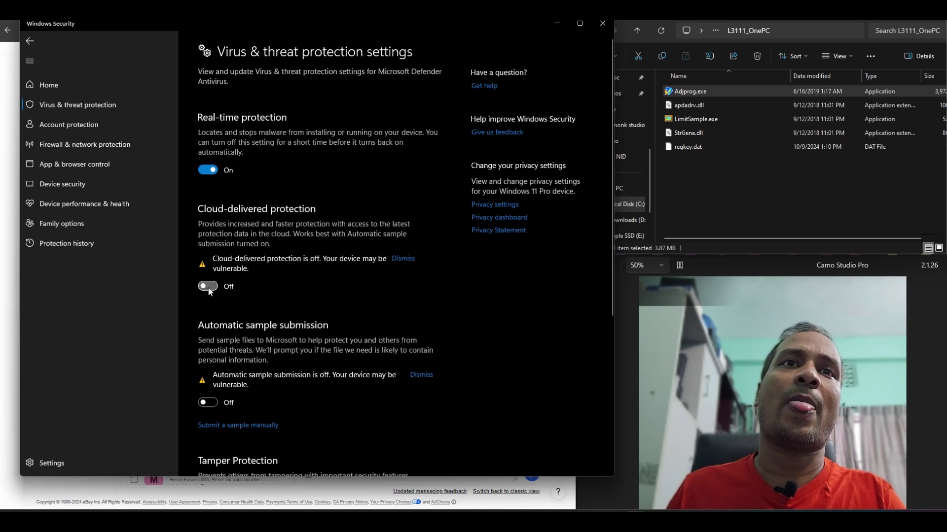
left_click(209, 383)
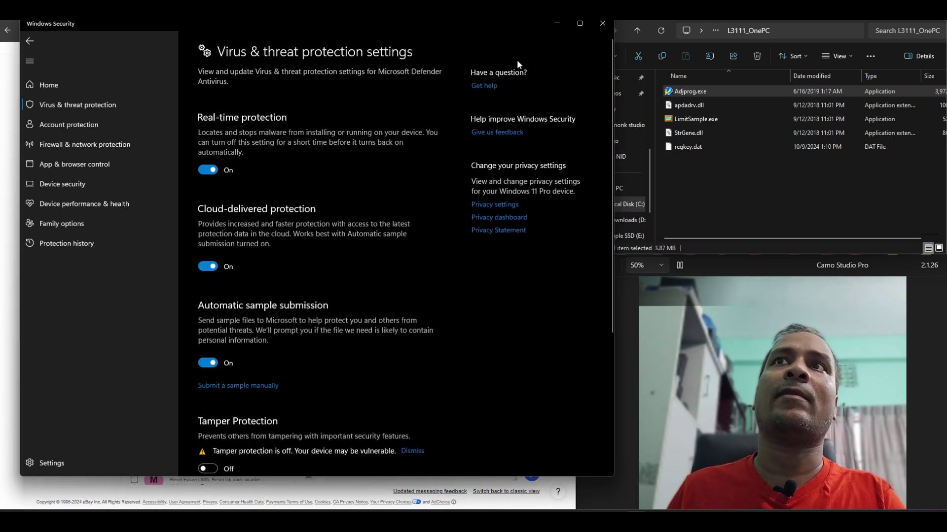
left_click(556, 25)
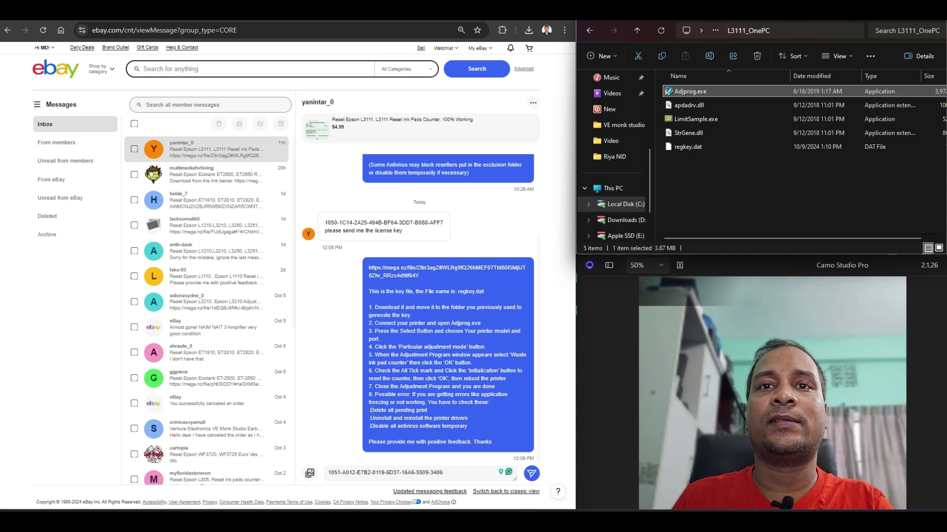
left_click(396, 411)
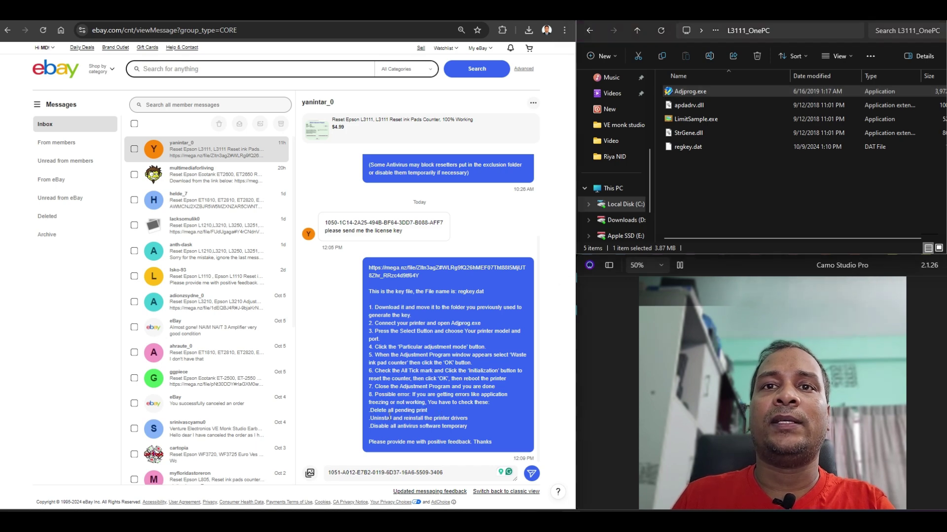